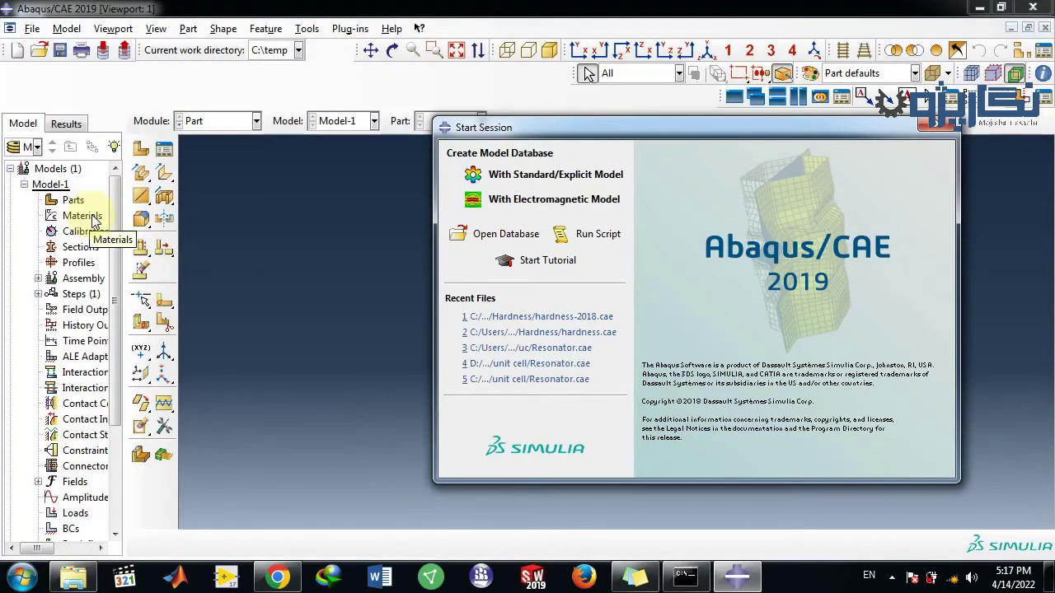
Dismiss the start dialog, then inspect the job list in the Job module.
{"action": "left_click", "coordinate": [946, 128]}
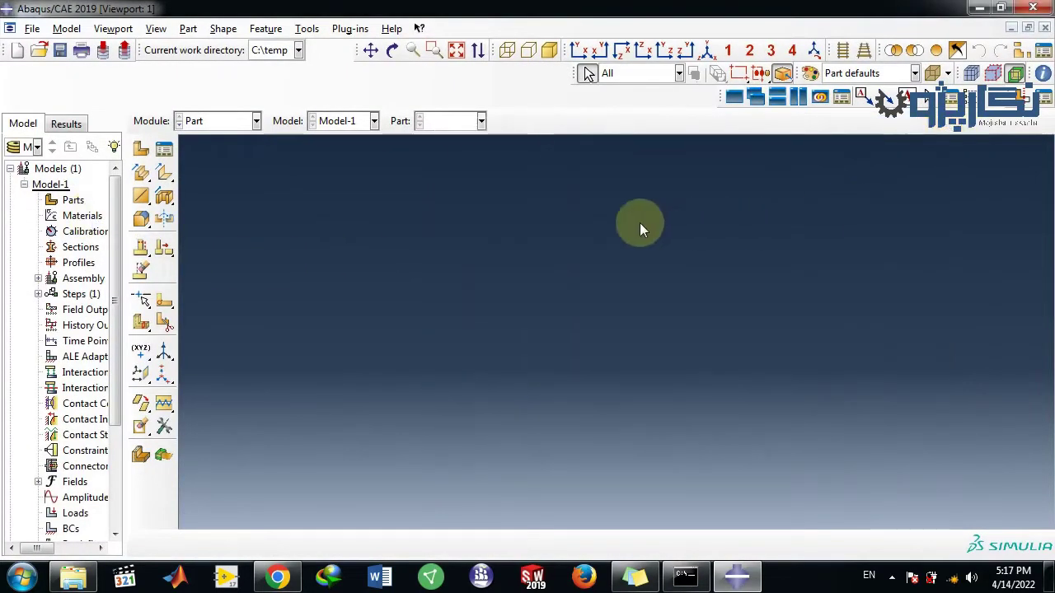
{"action": "left_click", "coordinate": [455, 120]}
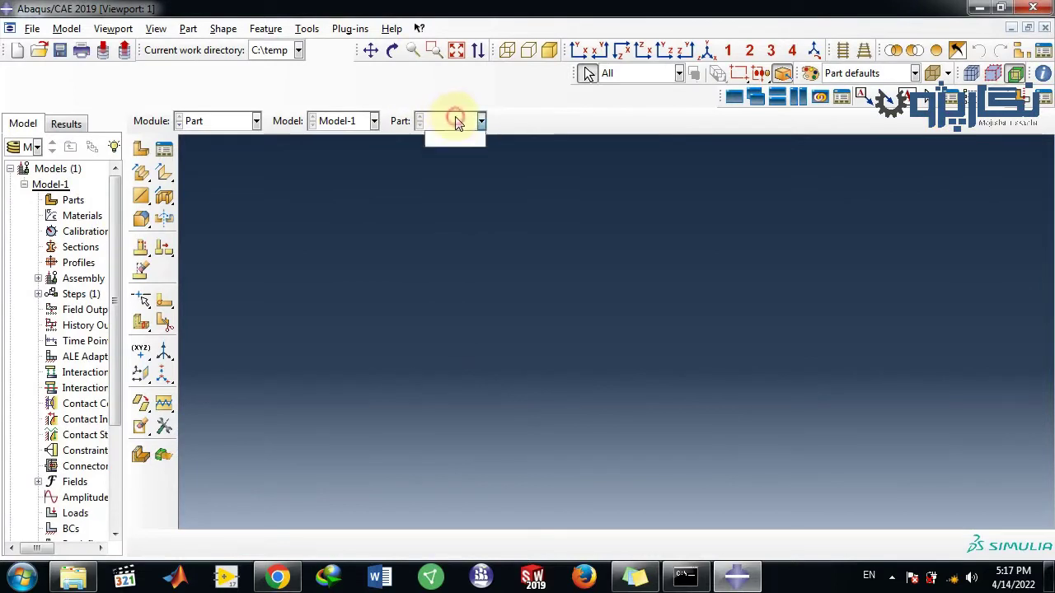
{"action": "left_click", "coordinate": [232, 120]}
{"action": "left_click", "coordinate": [198, 263]}
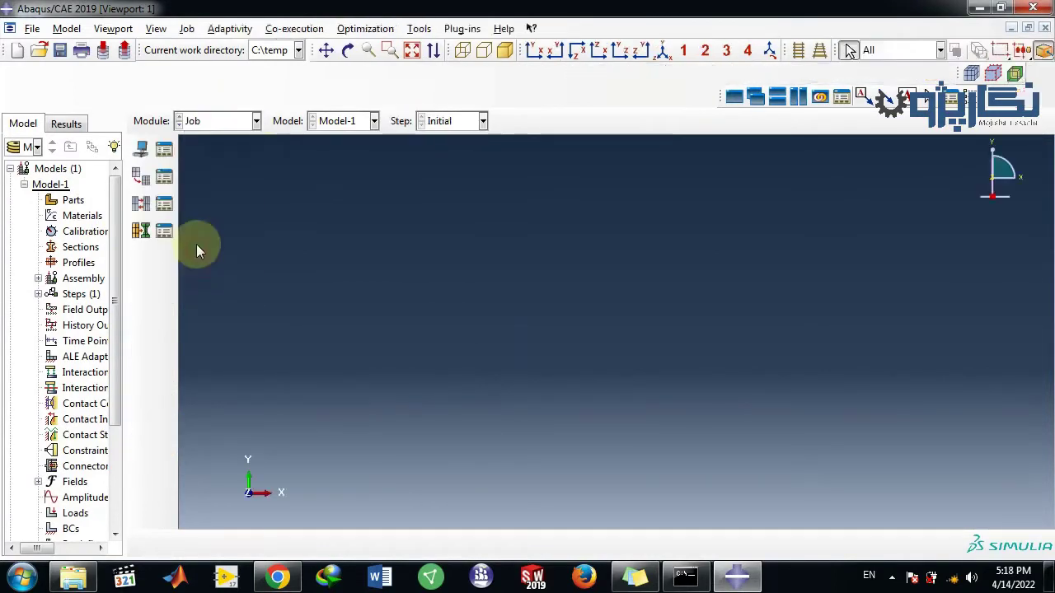
{"action": "left_click", "coordinate": [337, 120]}
{"action": "left_click", "coordinate": [345, 121]}
{"action": "left_click", "coordinate": [164, 149]}
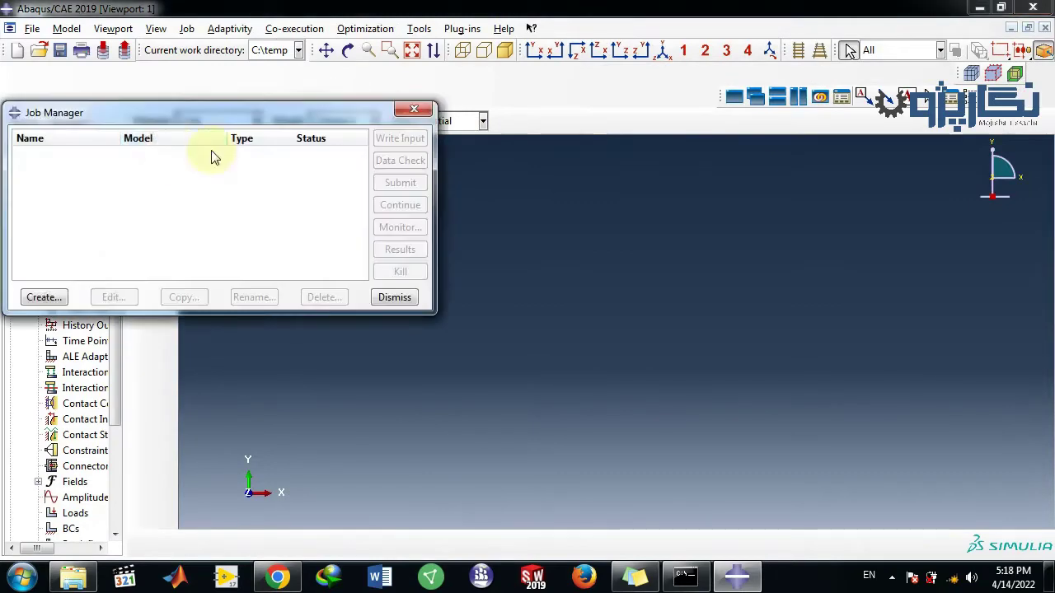
{"action": "left_click", "coordinate": [414, 109]}
Open the model database hardness.cae from the Hardness folder on the Desktop.
{"action": "left_click", "coordinate": [33, 28]}
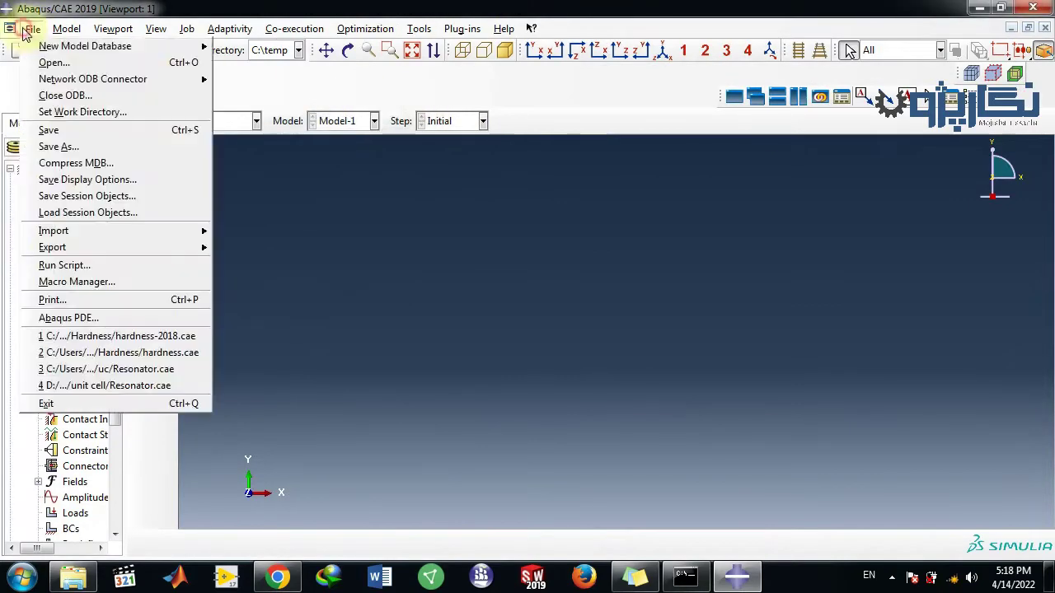
{"action": "left_click", "coordinate": [45, 63]}
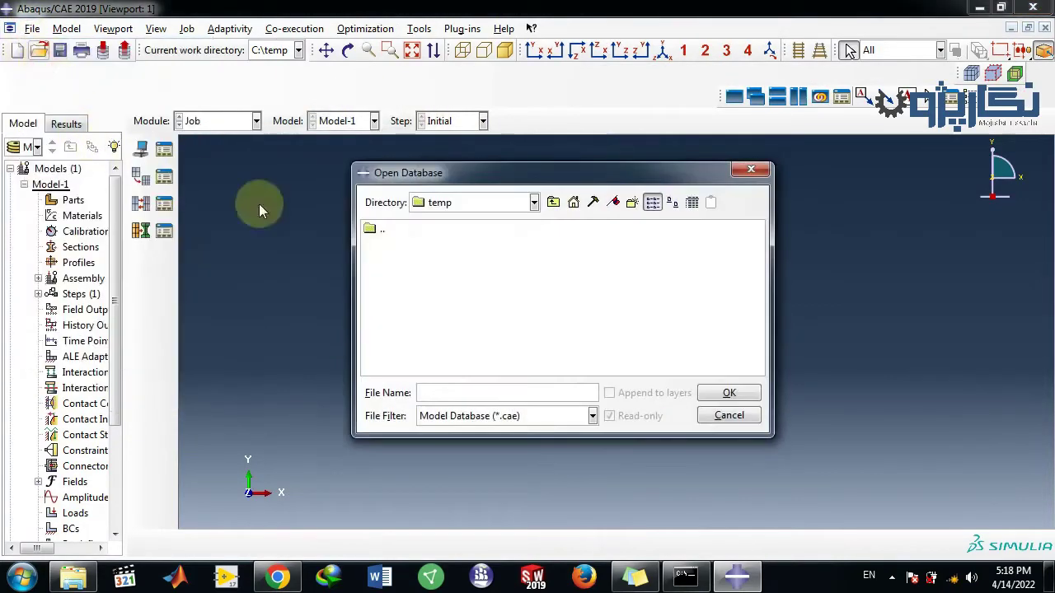
{"action": "left_click", "coordinate": [572, 203]}
{"action": "double_click", "coordinate": [389, 276]}
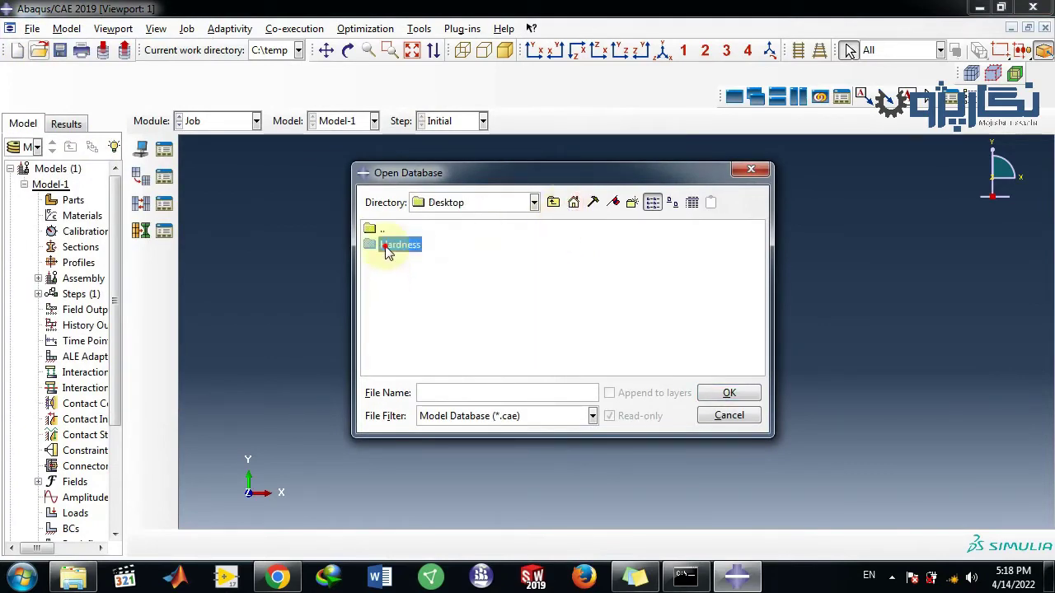
{"action": "double_click", "coordinate": [385, 247]}
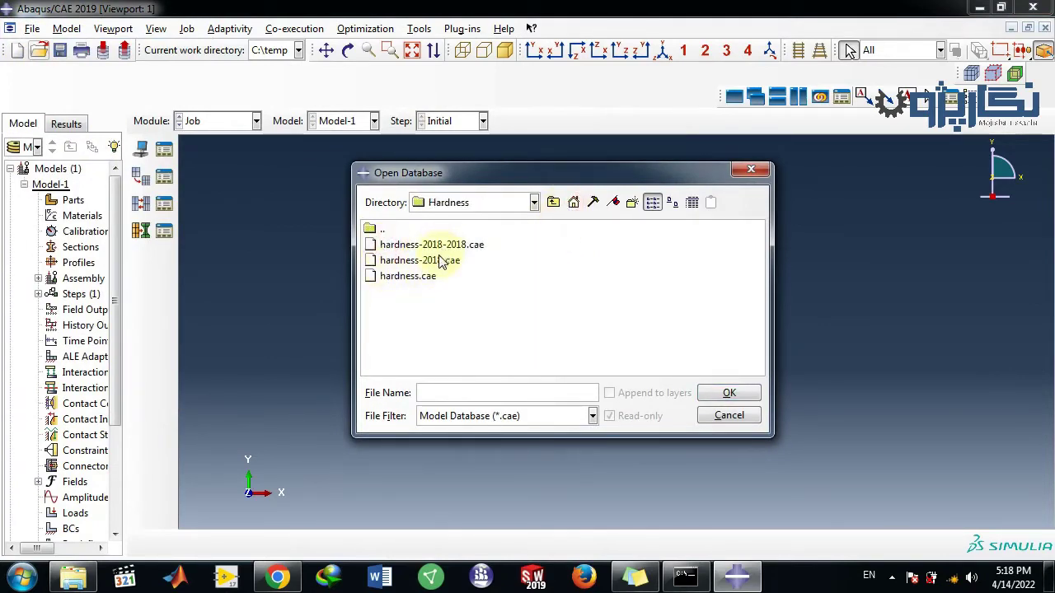
{"action": "double_click", "coordinate": [417, 276]}
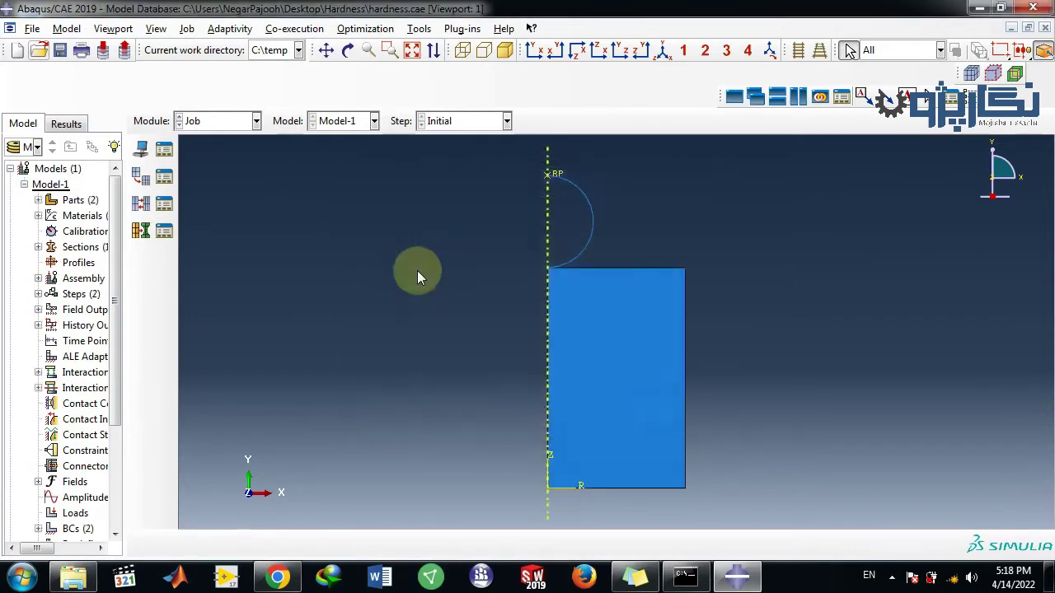
Check the job list of the opened model and view the Indentor and Work Piece parts in the Part module.
{"action": "left_click", "coordinate": [165, 146]}
{"action": "left_click", "coordinate": [413, 109]}
{"action": "left_click", "coordinate": [219, 121]}
{"action": "left_click", "coordinate": [219, 140]}
{"action": "left_click", "coordinate": [223, 124]}
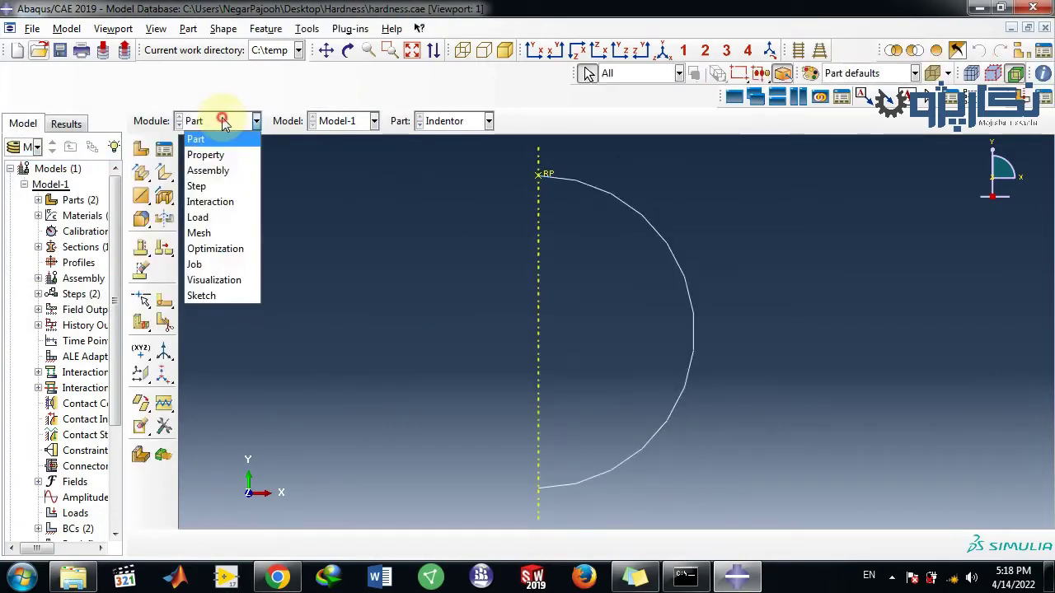
{"action": "left_click", "coordinate": [219, 121]}
{"action": "left_click", "coordinate": [454, 124]}
{"action": "left_click", "coordinate": [439, 155]}
Review the model in the Property, Assembly and Step modules.
{"action": "left_click", "coordinate": [224, 121]}
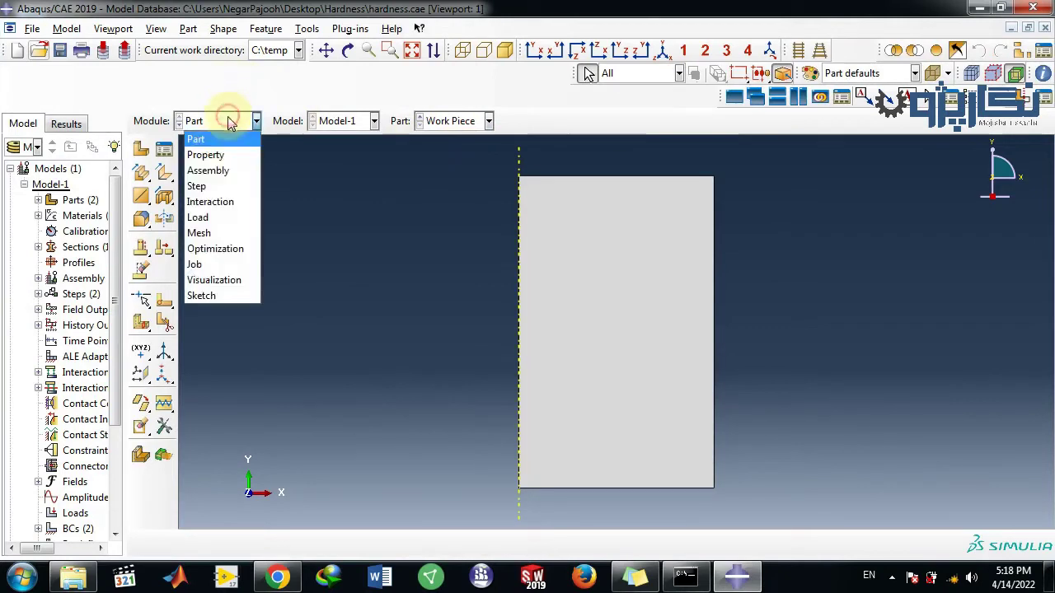
{"action": "left_click", "coordinate": [217, 155]}
{"action": "left_click", "coordinate": [237, 129]}
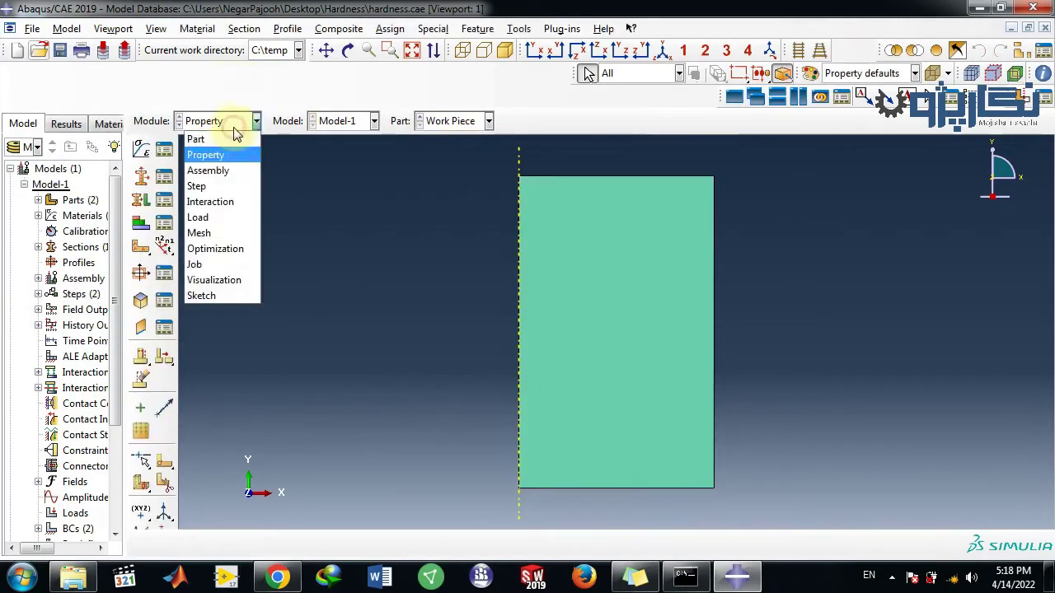
{"action": "left_click", "coordinate": [217, 168]}
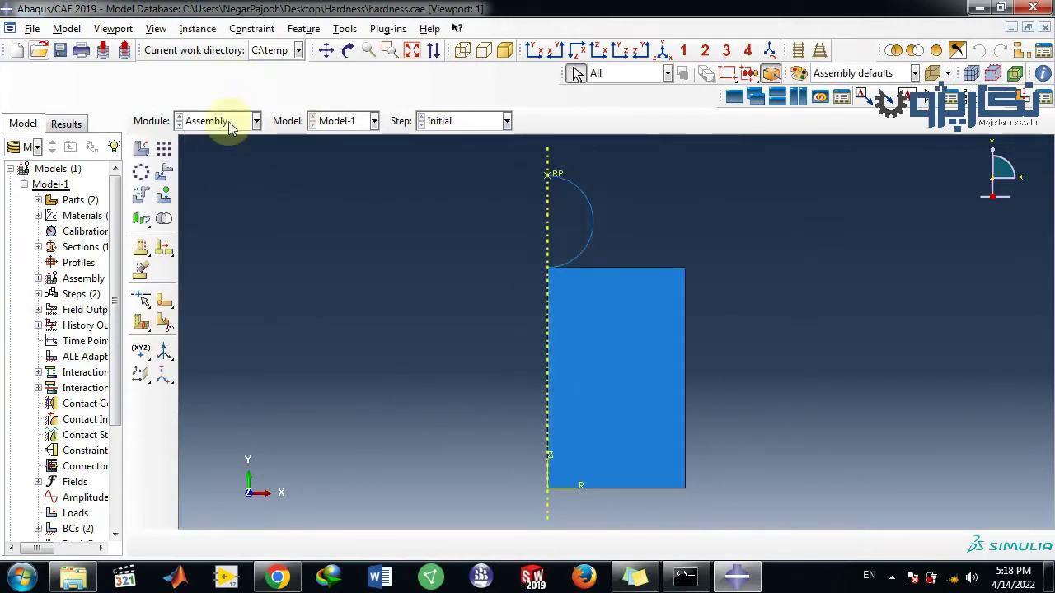
{"action": "left_click", "coordinate": [229, 123]}
{"action": "left_click", "coordinate": [208, 184]}
Review the contact surfaces, boundary conditions and mesh in the Interaction, Load and Mesh modules, ending in the Optimization module.
{"action": "left_click", "coordinate": [217, 125]}
{"action": "left_click", "coordinate": [210, 198]}
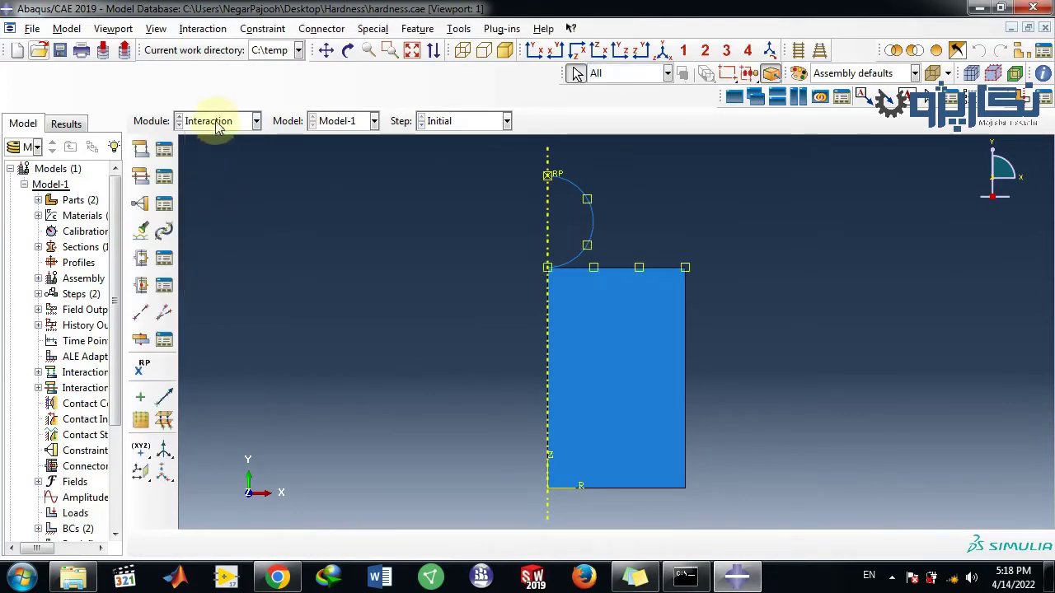
{"action": "left_click", "coordinate": [218, 129]}
{"action": "left_click", "coordinate": [210, 212]}
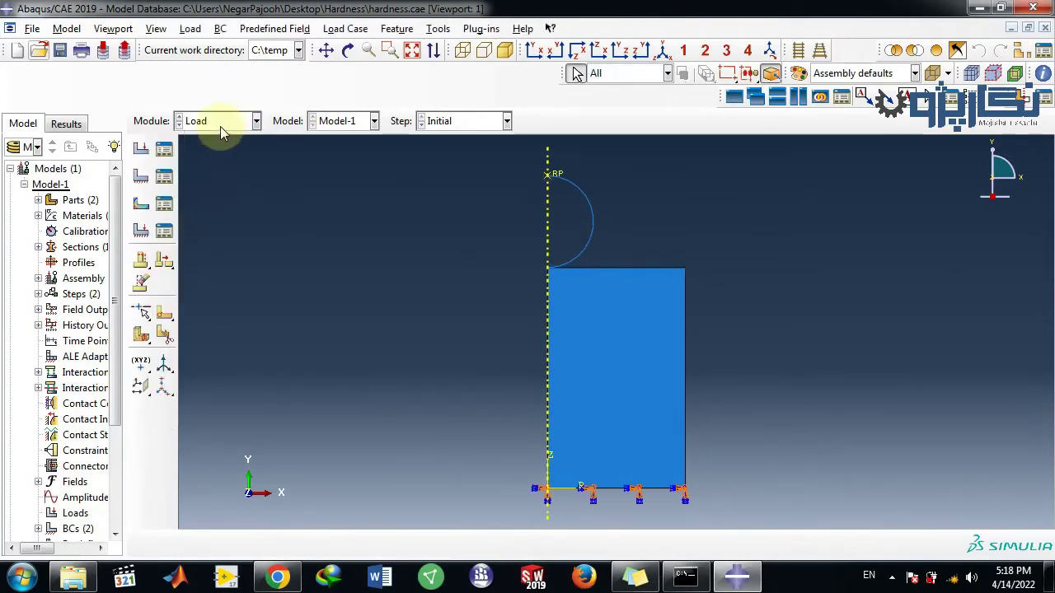
{"action": "left_click", "coordinate": [220, 124]}
{"action": "left_click", "coordinate": [211, 228]}
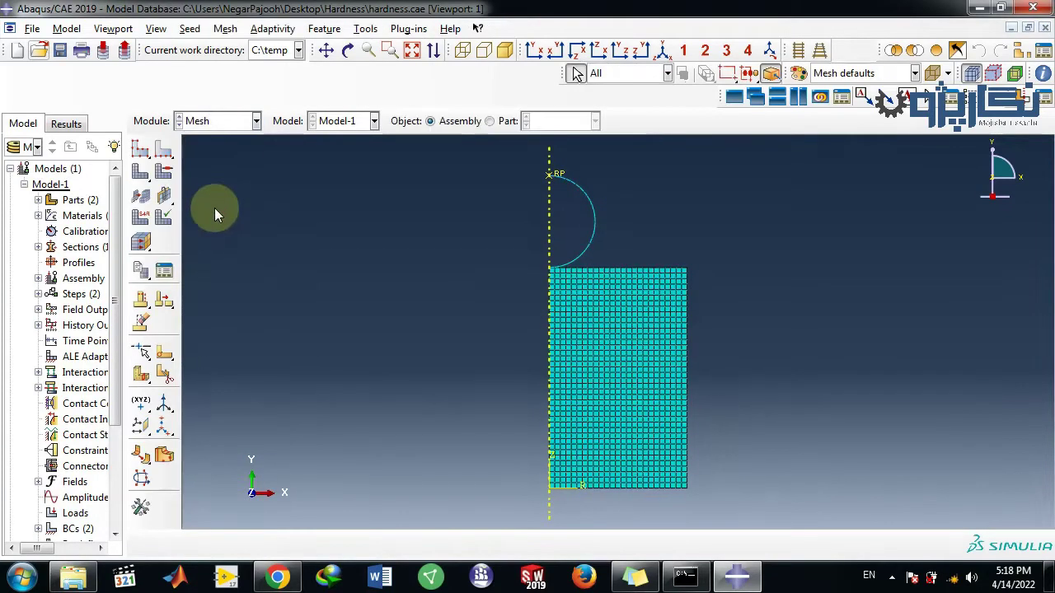
{"action": "left_click", "coordinate": [227, 122]}
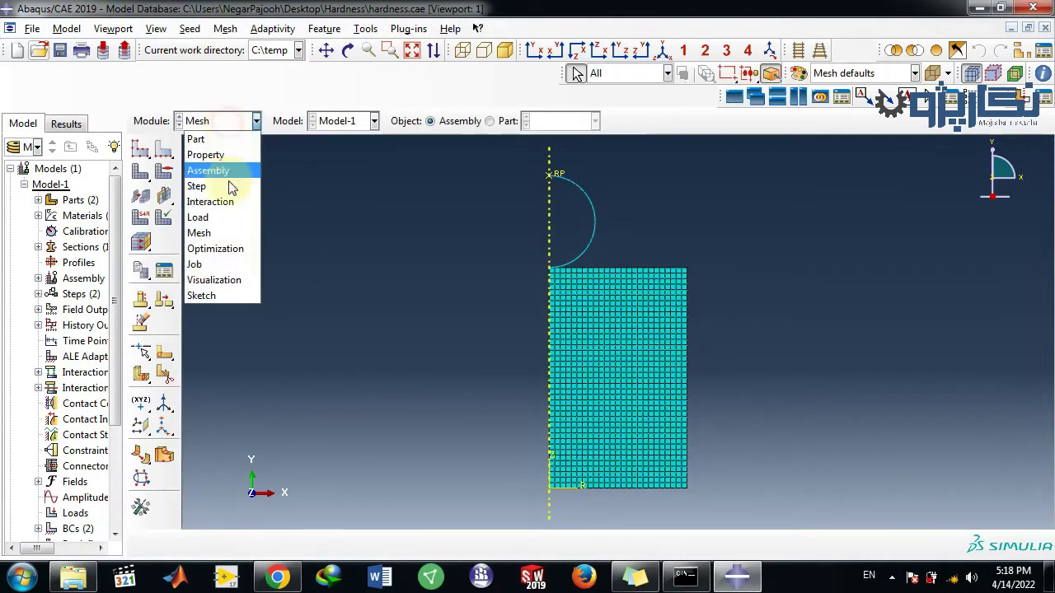
{"action": "left_click", "coordinate": [232, 245]}
Switch to the Job module and submit Job-1 for analysis.
{"action": "left_click", "coordinate": [229, 121]}
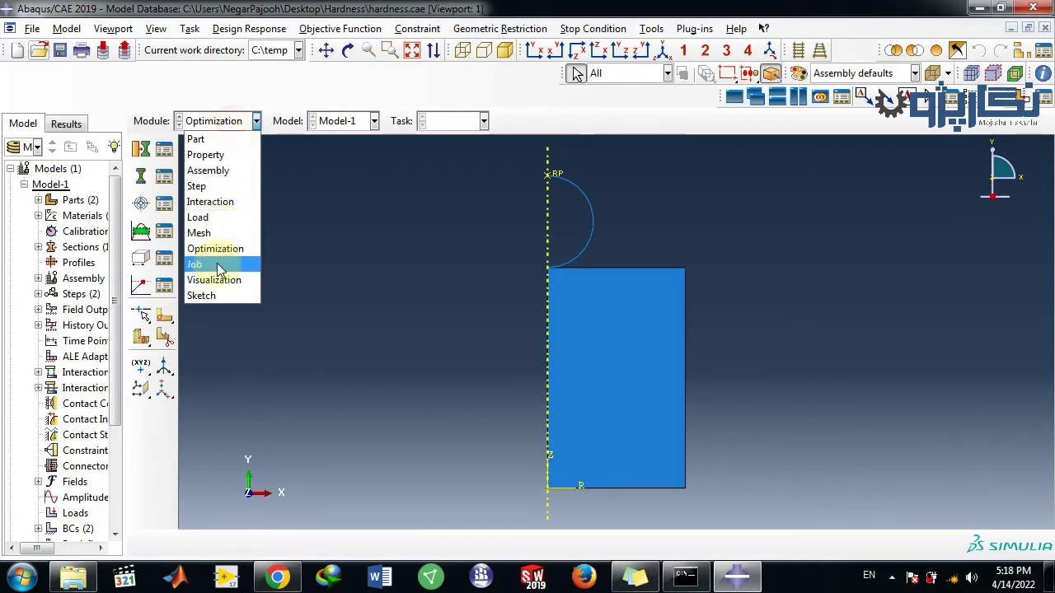
{"action": "left_click", "coordinate": [223, 261]}
{"action": "left_click", "coordinate": [171, 147]}
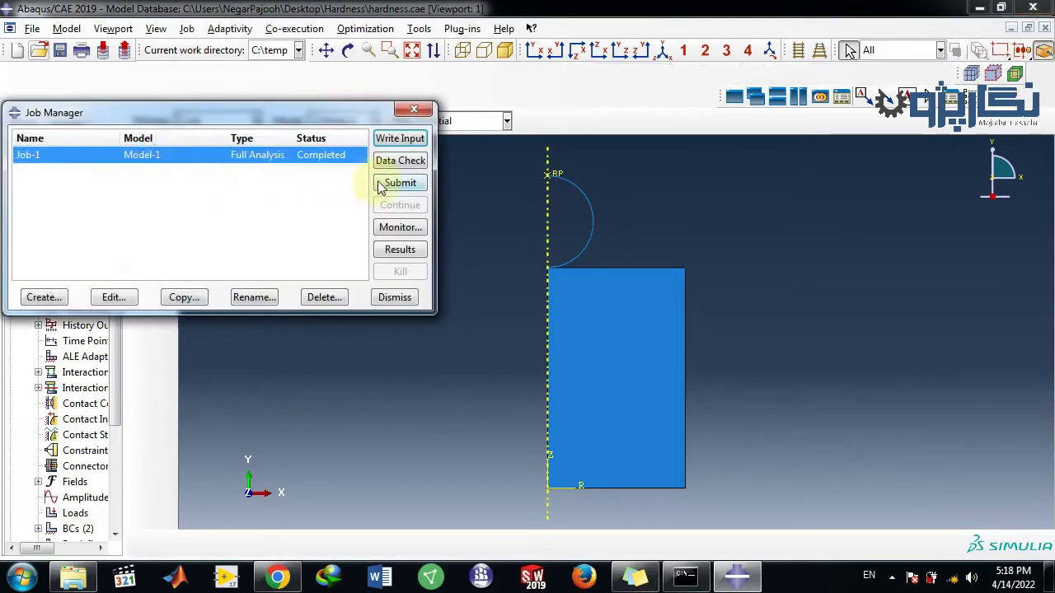
{"action": "left_click", "coordinate": [400, 182]}
{"action": "left_click", "coordinate": [51, 342]}
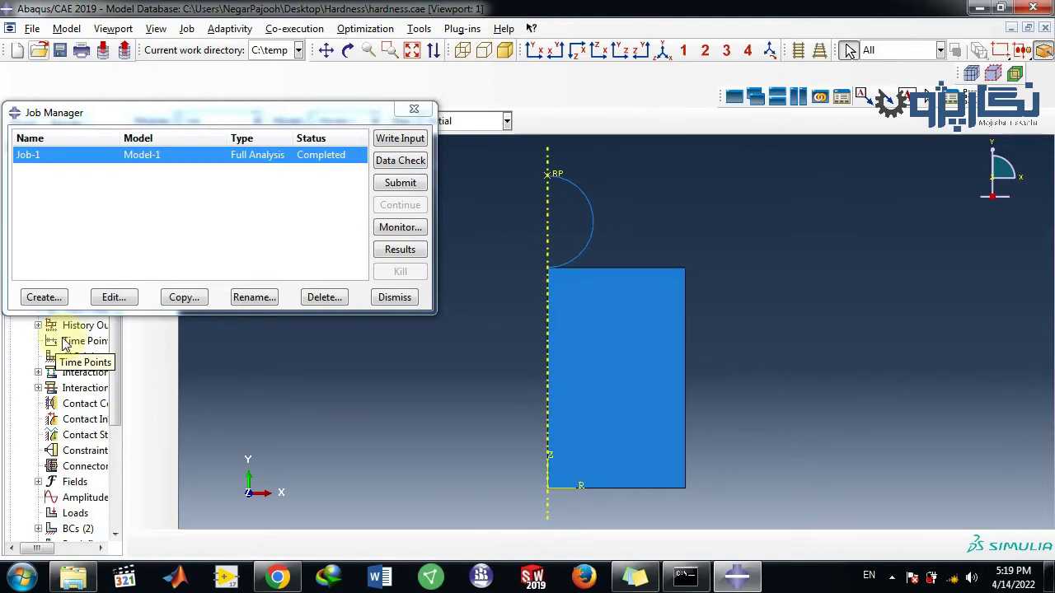
Plot Job-1's Mises stress contours on the deformed shape and animate them by scale factor.
{"action": "left_click", "coordinate": [409, 247]}
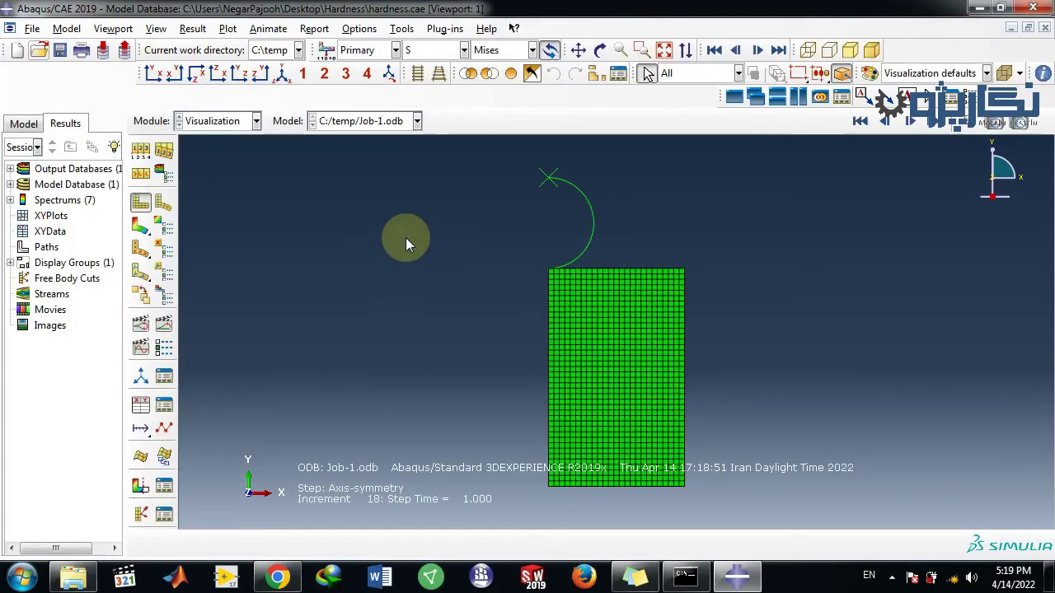
{"action": "left_click", "coordinate": [141, 225]}
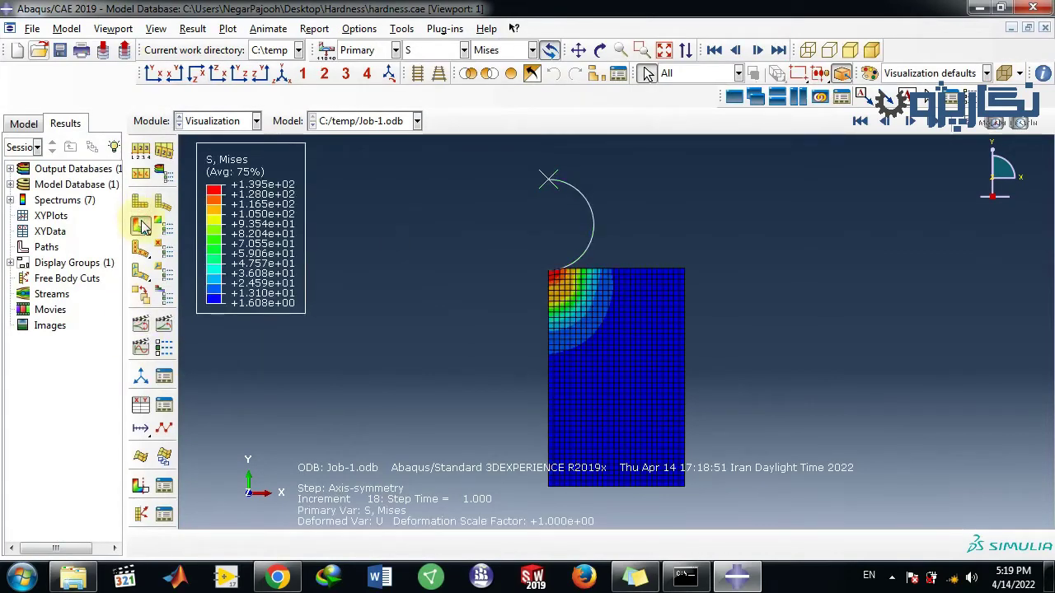
{"action": "left_click", "coordinate": [141, 326]}
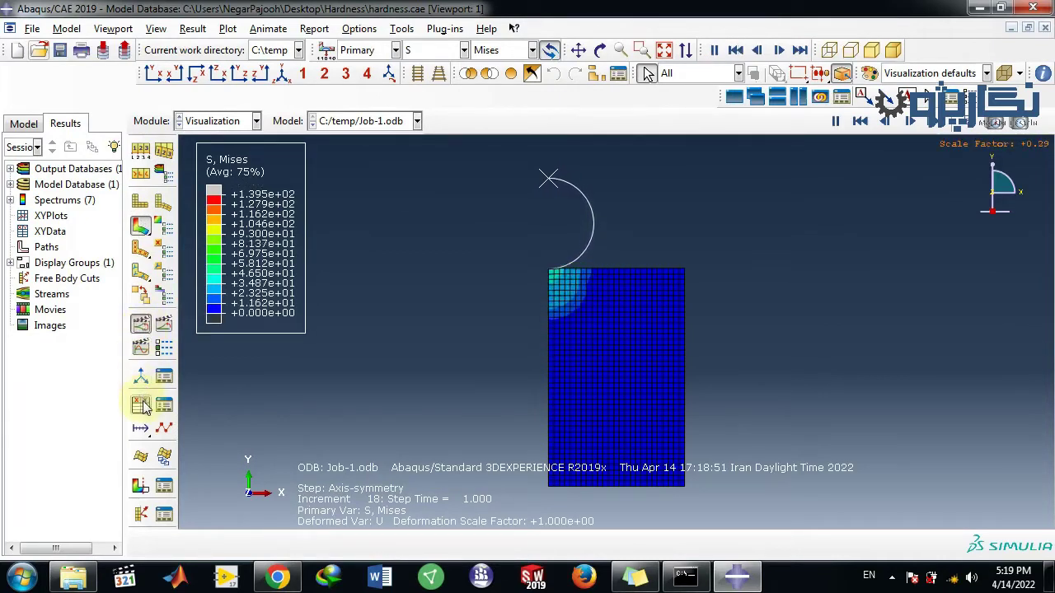
Display the stress results at increments 6, 7 and 8 of the Axis-symmetry step in turn.
{"action": "left_click", "coordinate": [188, 29]}
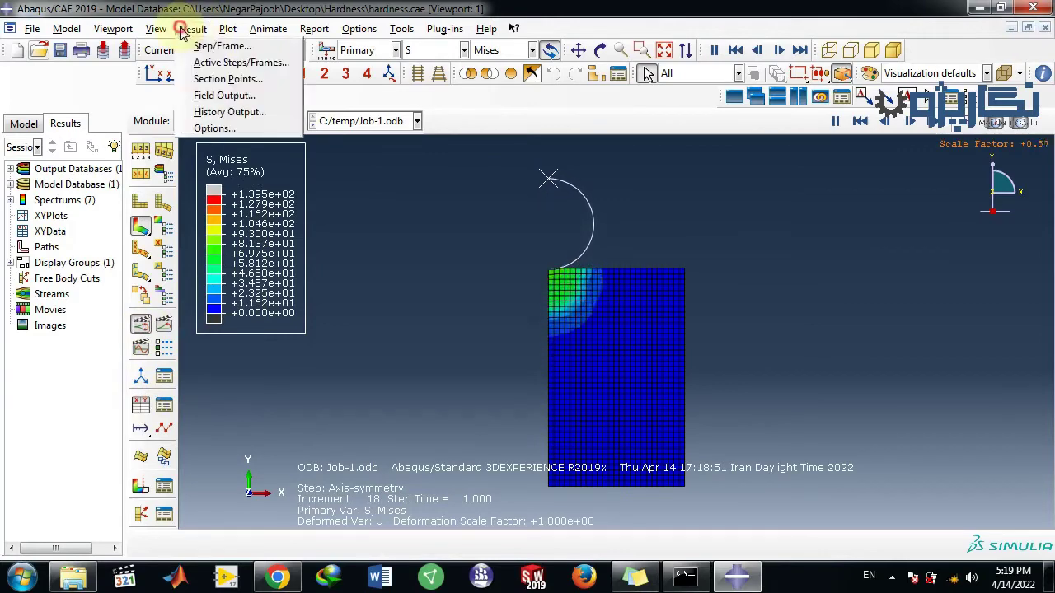
{"action": "left_click", "coordinate": [216, 41]}
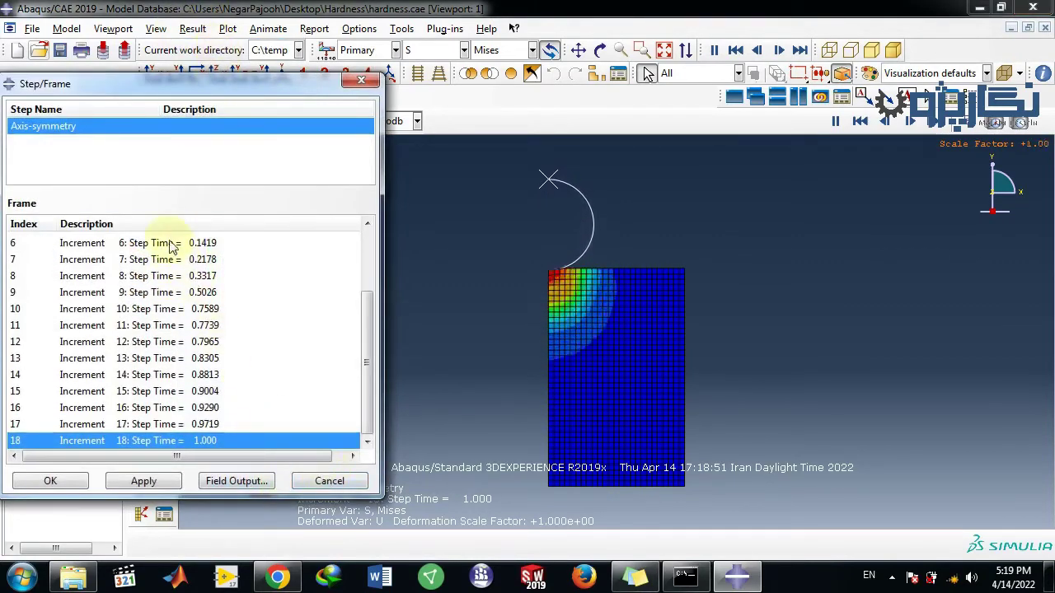
{"action": "left_click", "coordinate": [169, 242]}
{"action": "left_click", "coordinate": [157, 486]}
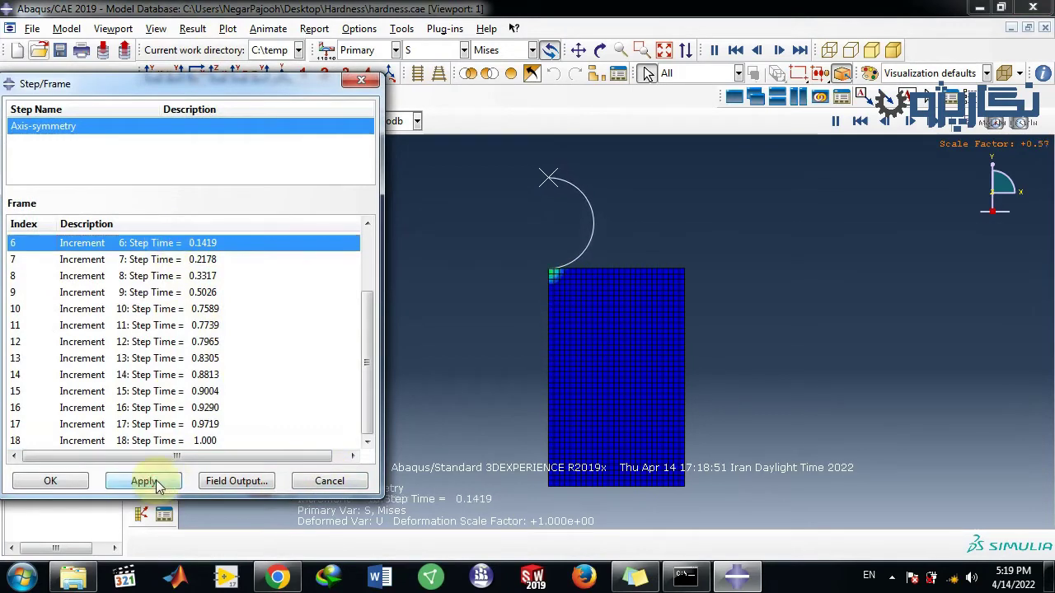
{"action": "left_click", "coordinate": [173, 258]}
{"action": "left_click", "coordinate": [163, 484]}
{"action": "left_click", "coordinate": [165, 275]}
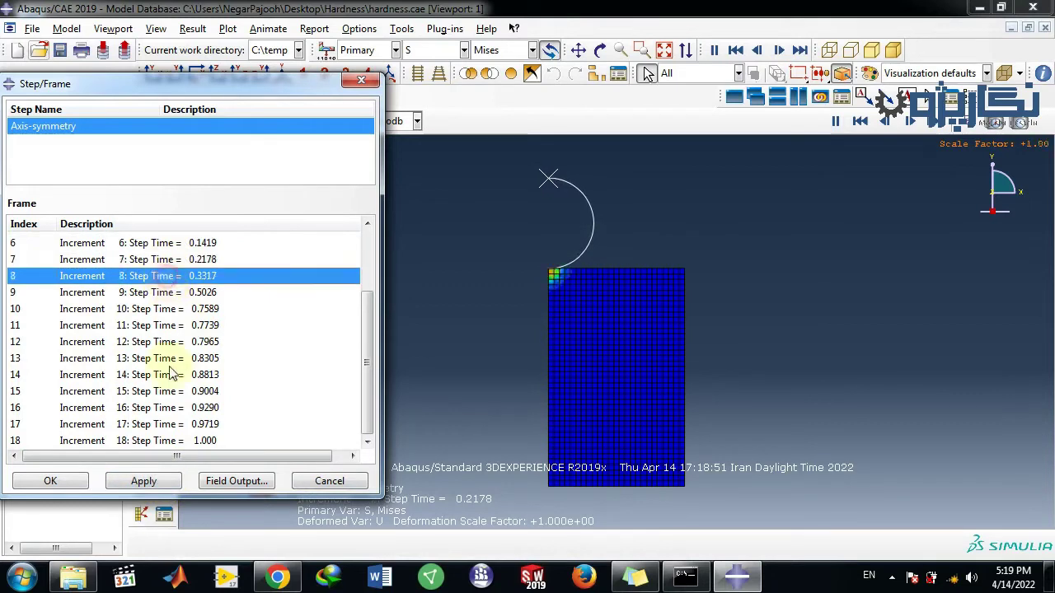
{"action": "left_click", "coordinate": [161, 482]}
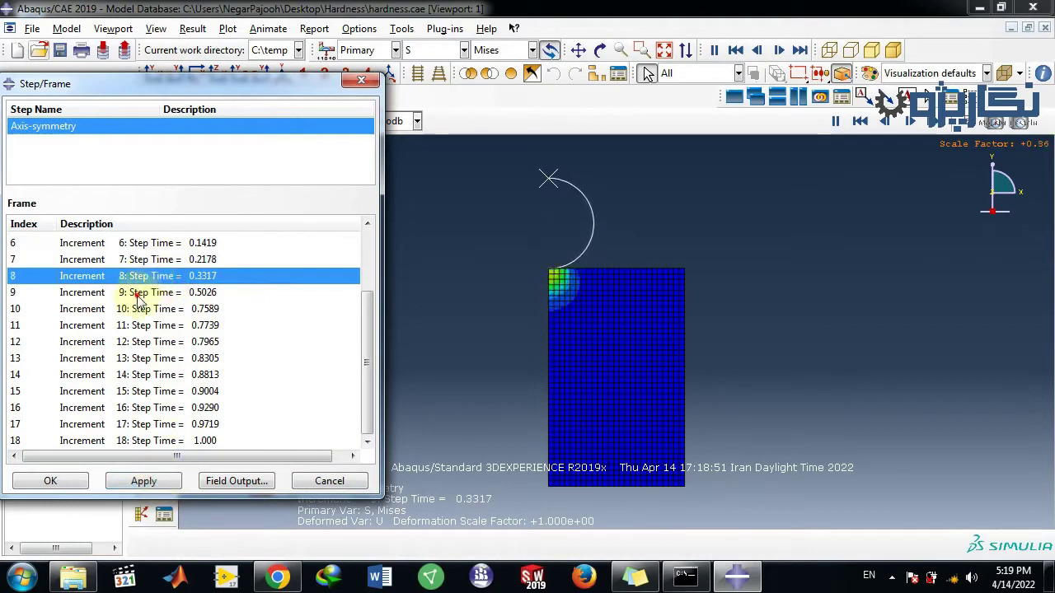
Display the stress results at increments 9 to 12 in turn and examine the indentor's contact region up close.
{"action": "left_click", "coordinate": [144, 292]}
{"action": "left_click", "coordinate": [149, 486]}
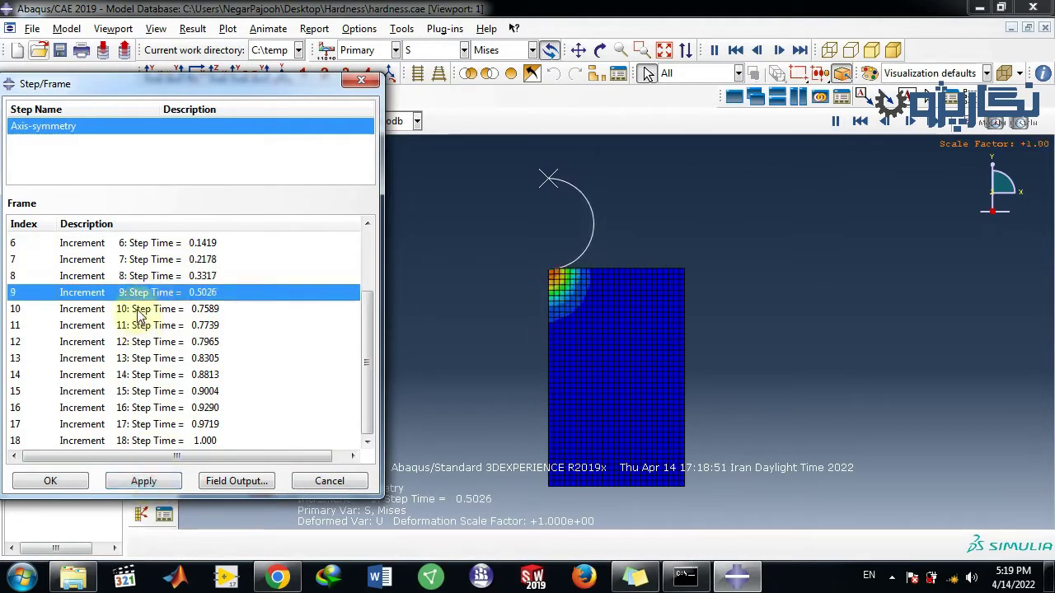
{"action": "left_click", "coordinate": [146, 308]}
{"action": "left_click", "coordinate": [142, 481]}
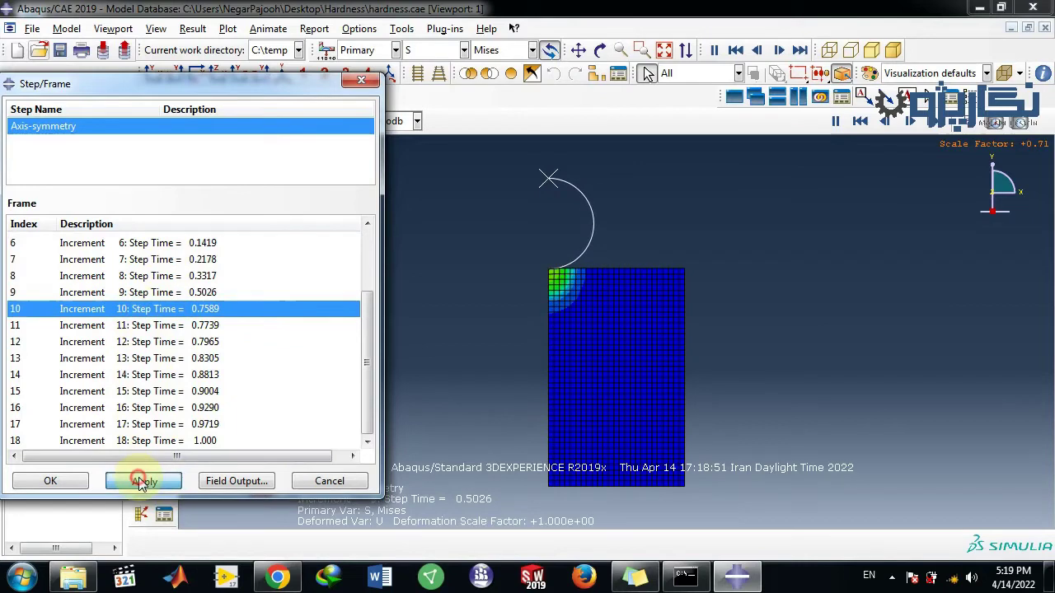
{"action": "left_click", "coordinate": [136, 328]}
{"action": "left_click", "coordinate": [138, 483]}
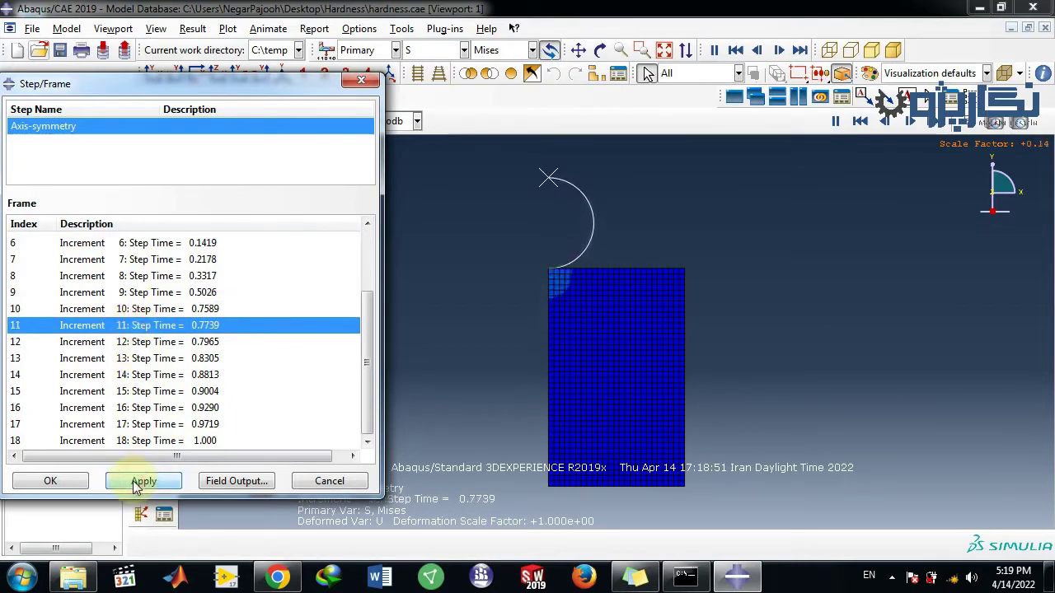
{"action": "left_click", "coordinate": [141, 342]}
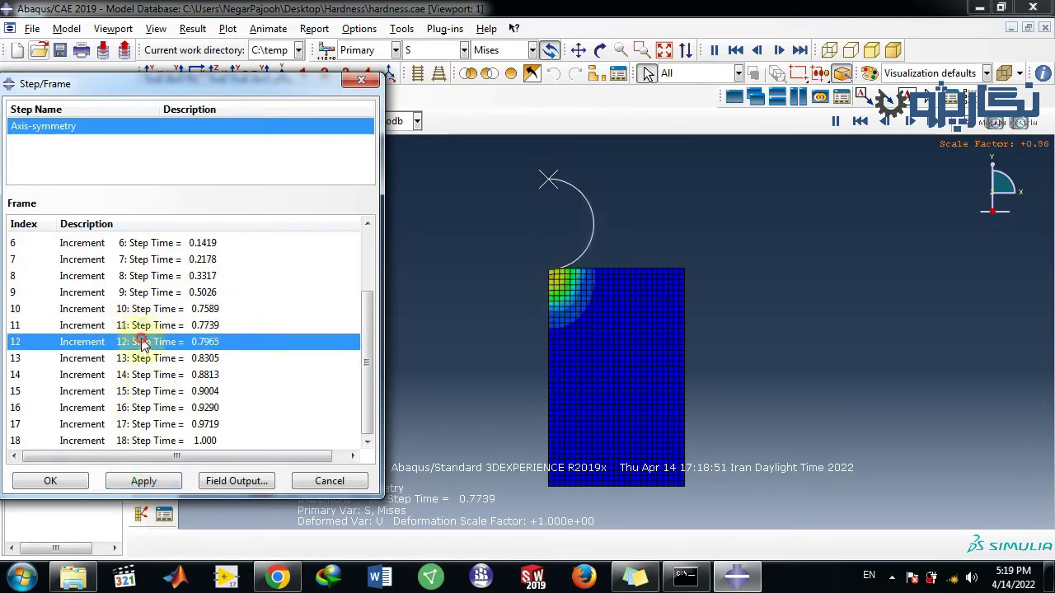
{"action": "left_click", "coordinate": [144, 480]}
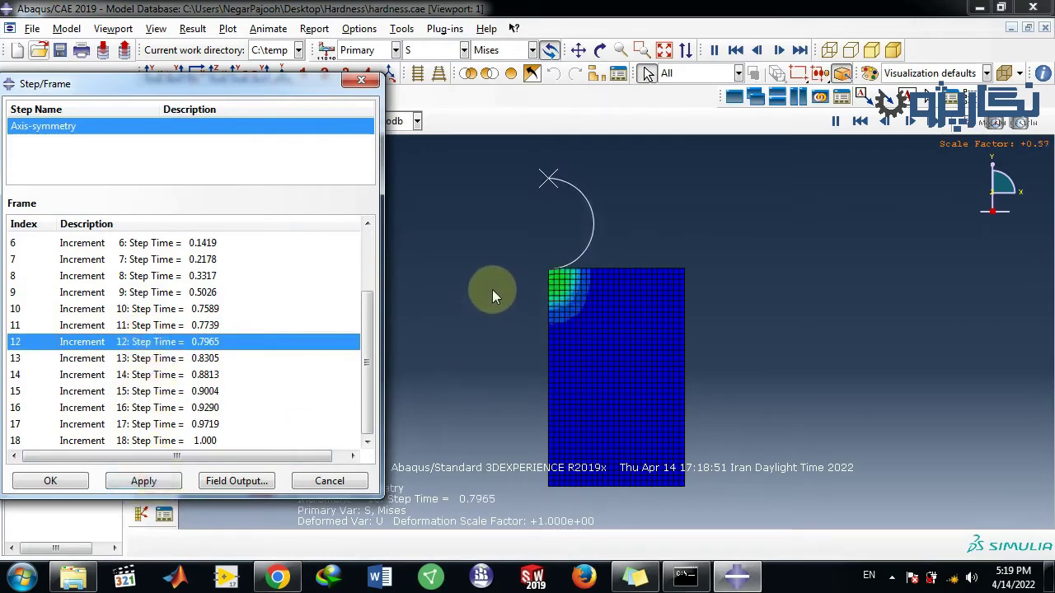
{"action": "scroll", "coordinate": [500, 292], "scroll_direction": "up", "scroll_amount": 8}
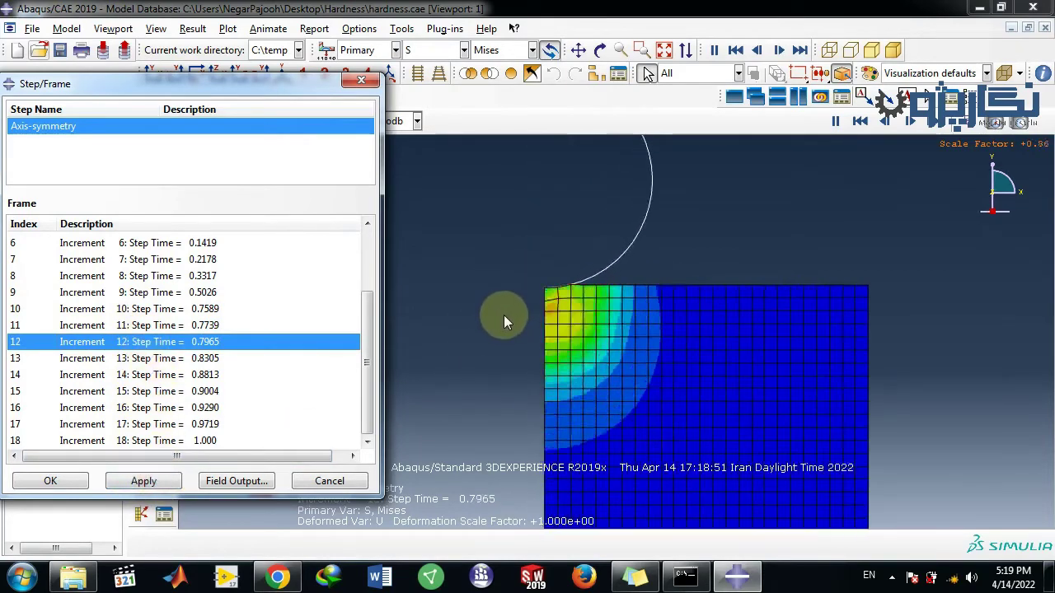
{"action": "scroll", "coordinate": [700, 321], "scroll_direction": "up", "scroll_amount": 4}
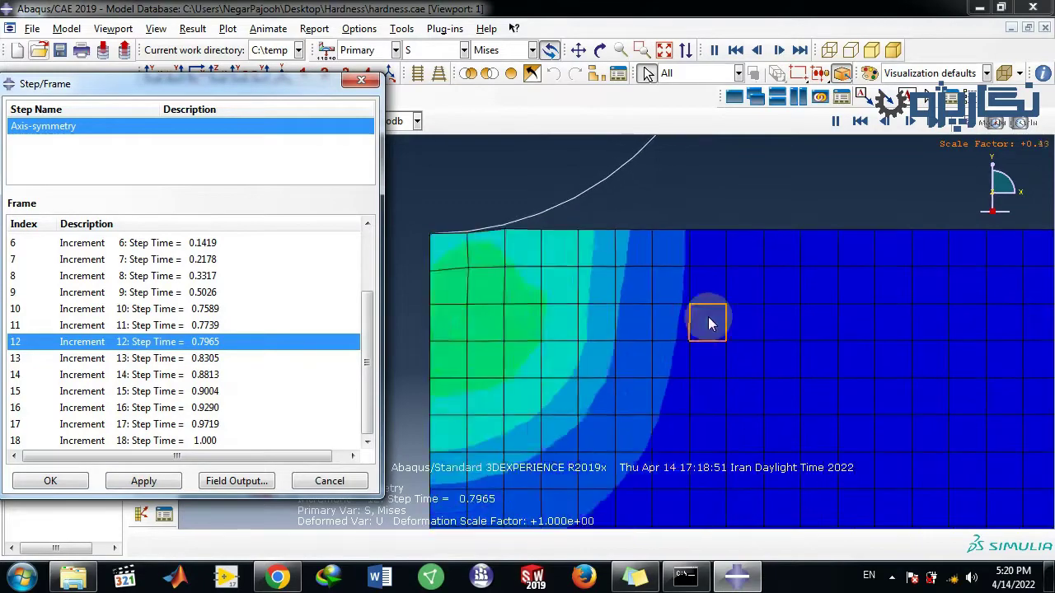
Display the Mises stress results at increments 13, 14 and 15 of the Axis-symmetry step in turn.
{"action": "left_click", "coordinate": [136, 357]}
{"action": "left_click", "coordinate": [145, 482]}
{"action": "left_click", "coordinate": [129, 375]}
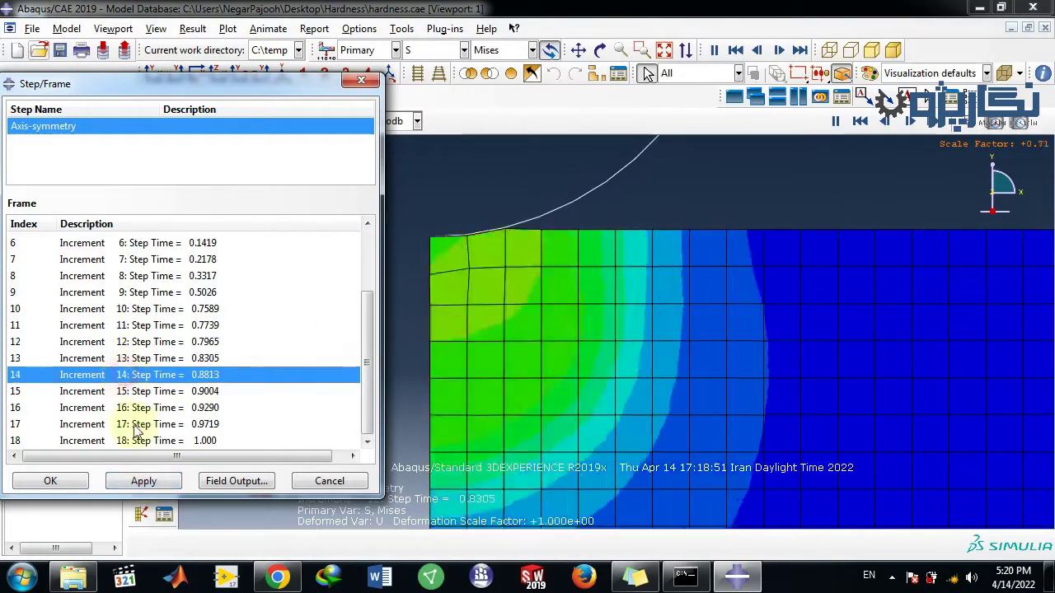
{"action": "left_click", "coordinate": [142, 483]}
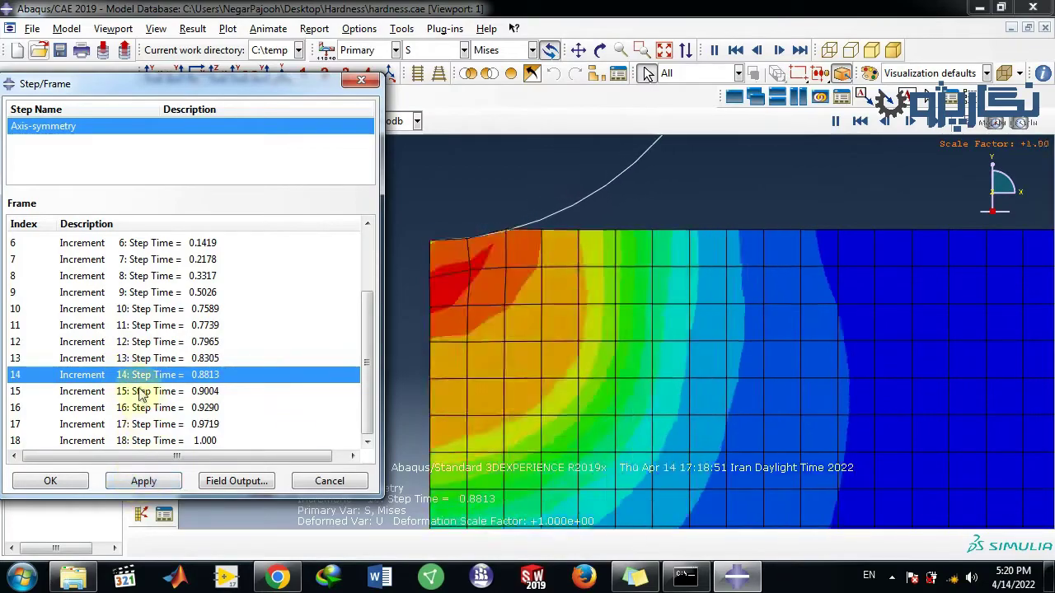
{"action": "left_click", "coordinate": [136, 393]}
{"action": "left_click", "coordinate": [142, 482]}
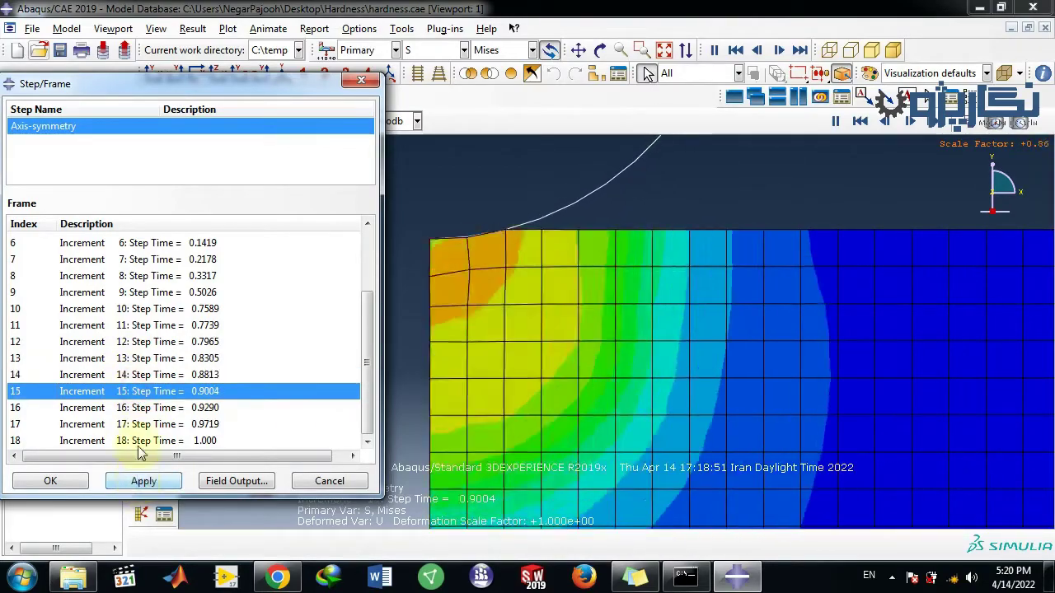
Display the stress results at increments 16, 17 and 18 in turn and close the frame selection.
{"action": "left_click", "coordinate": [136, 407]}
{"action": "left_click", "coordinate": [145, 483]}
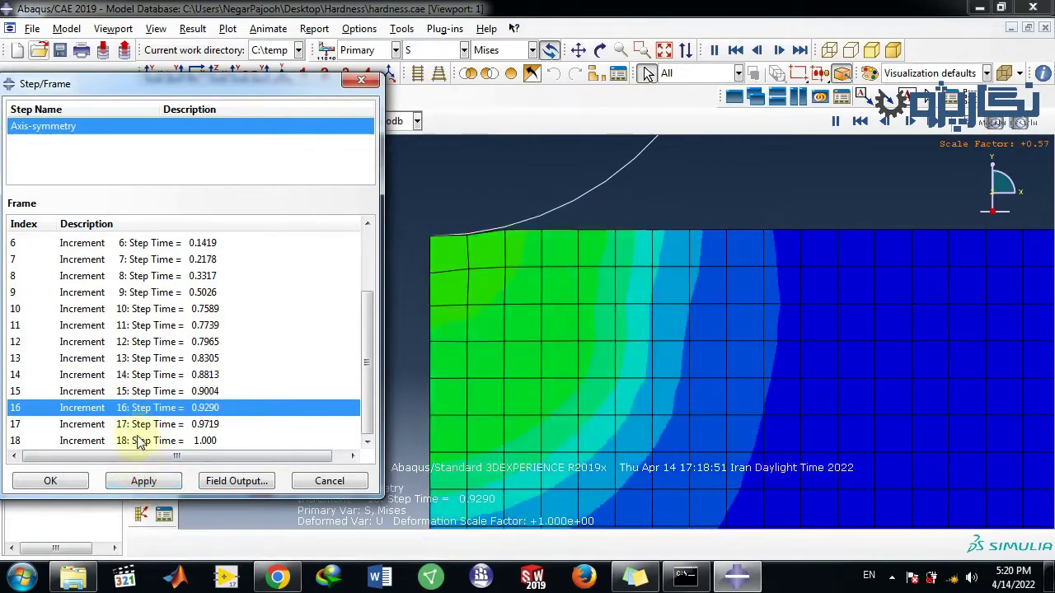
{"action": "left_click", "coordinate": [138, 426]}
{"action": "left_click", "coordinate": [143, 481]}
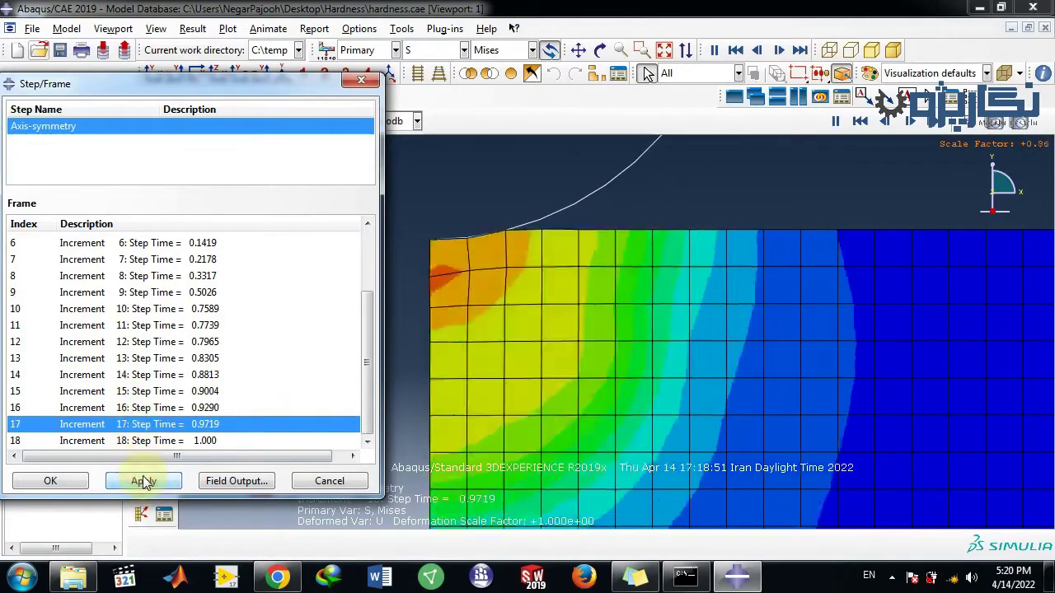
{"action": "left_click", "coordinate": [136, 440]}
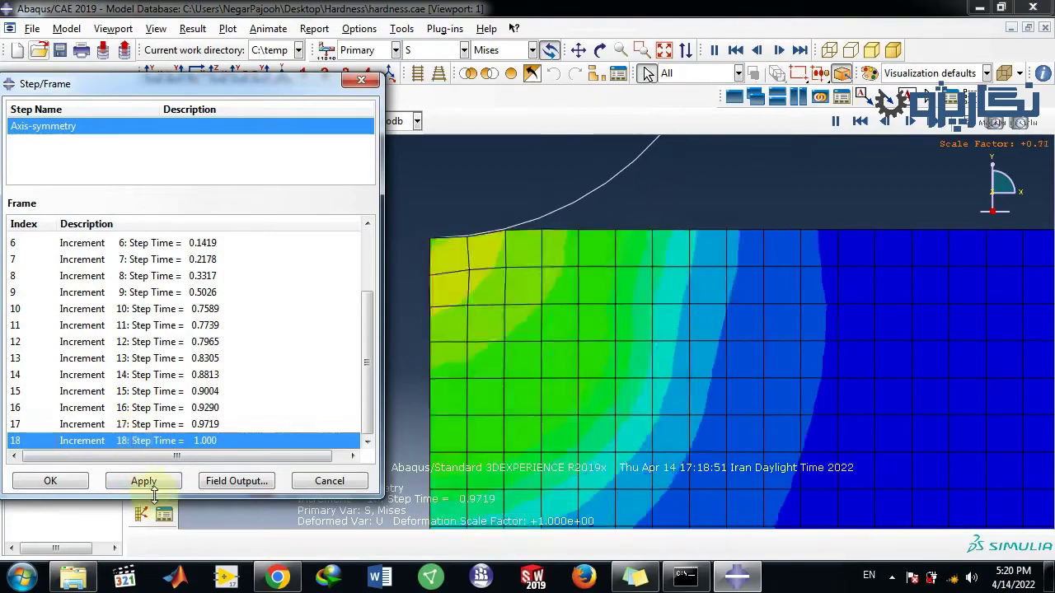
{"action": "left_click", "coordinate": [148, 483]}
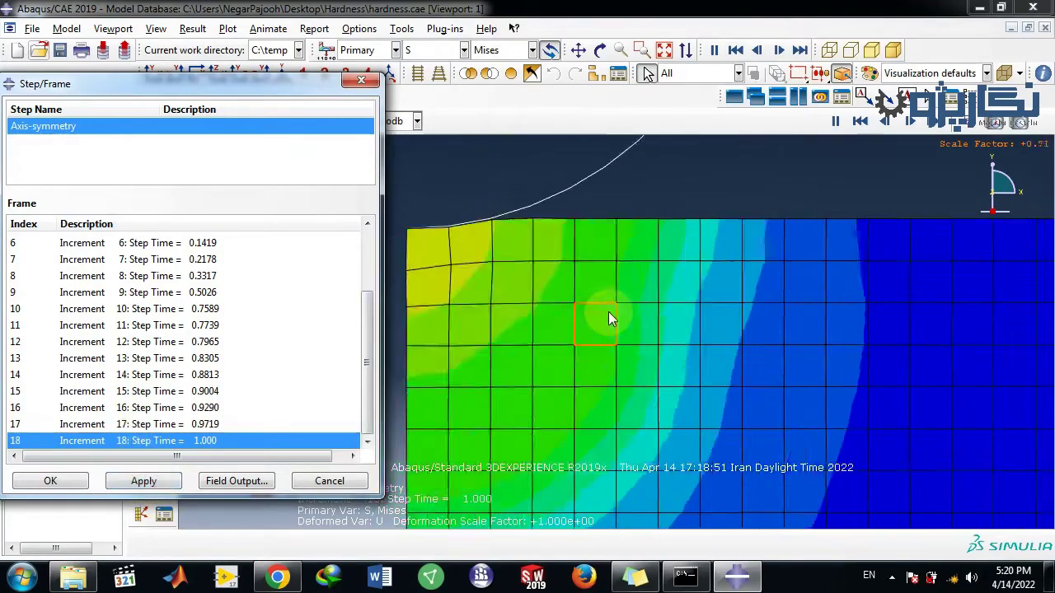
{"action": "scroll", "coordinate": [608, 313], "scroll_direction": "up", "scroll_amount": 8}
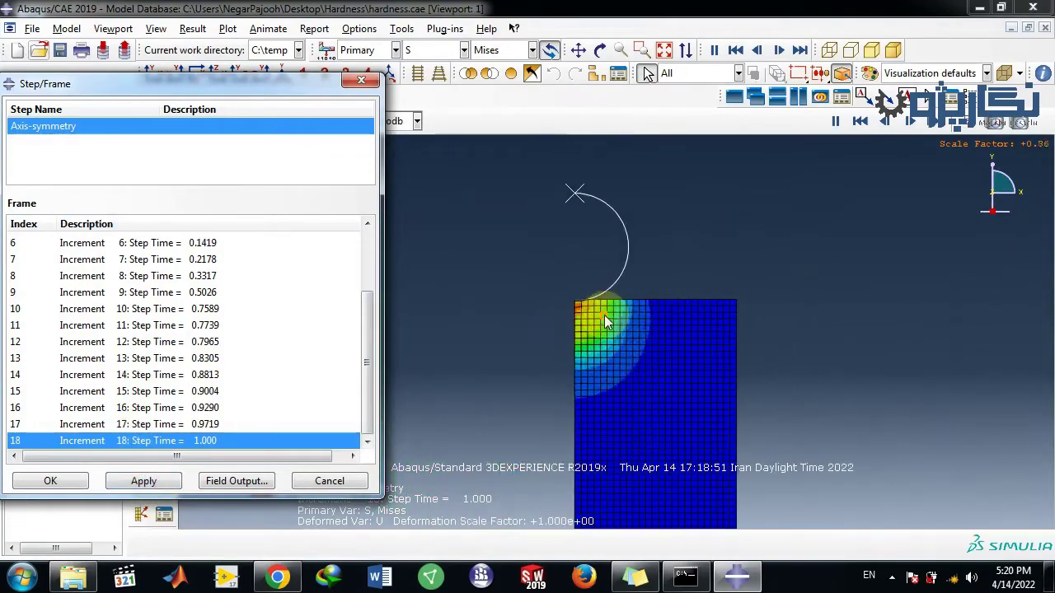
{"action": "left_click", "coordinate": [326, 479]}
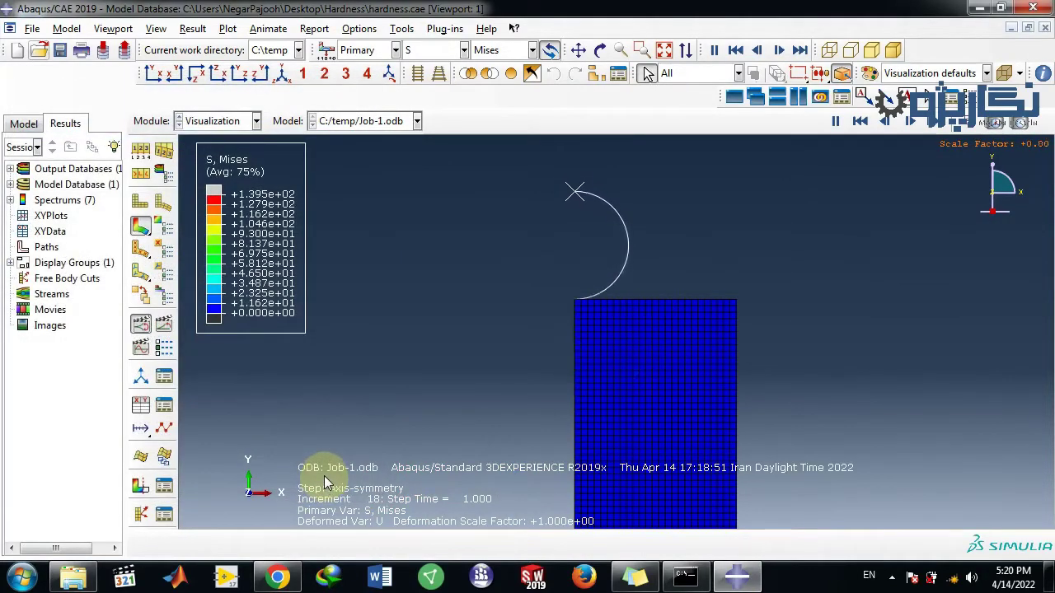
Start creating XY data from the ODB field output.
{"action": "left_click", "coordinate": [164, 405]}
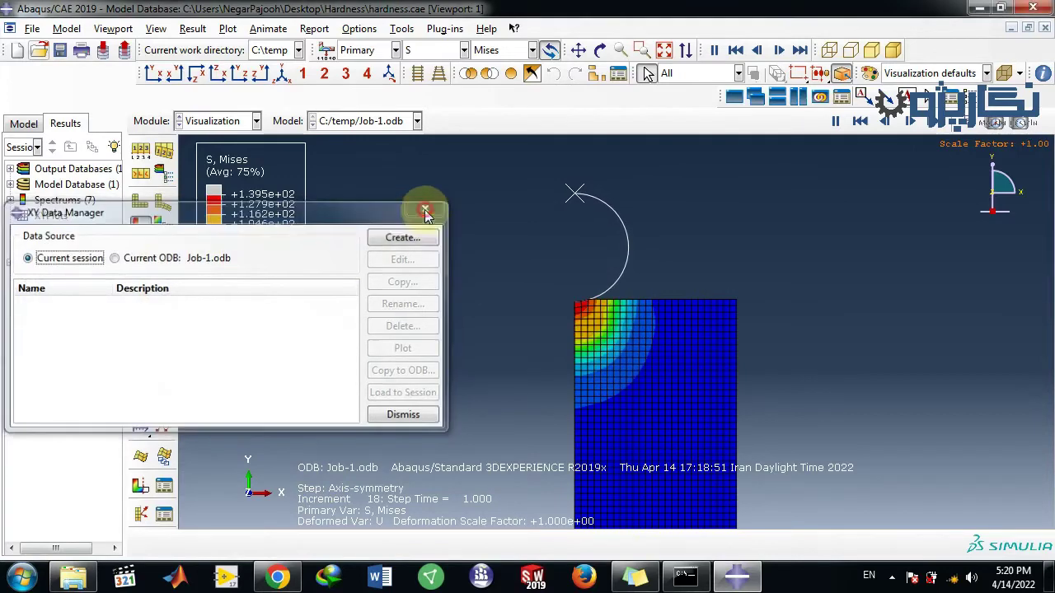
{"action": "left_click", "coordinate": [427, 208]}
{"action": "left_click", "coordinate": [140, 405]}
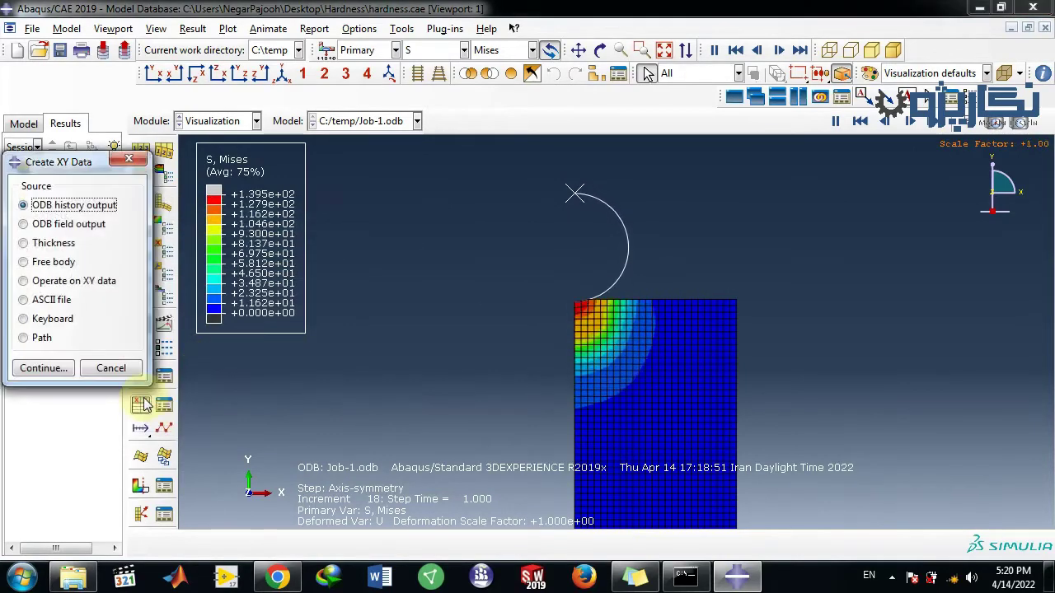
{"action": "left_click", "coordinate": [60, 224]}
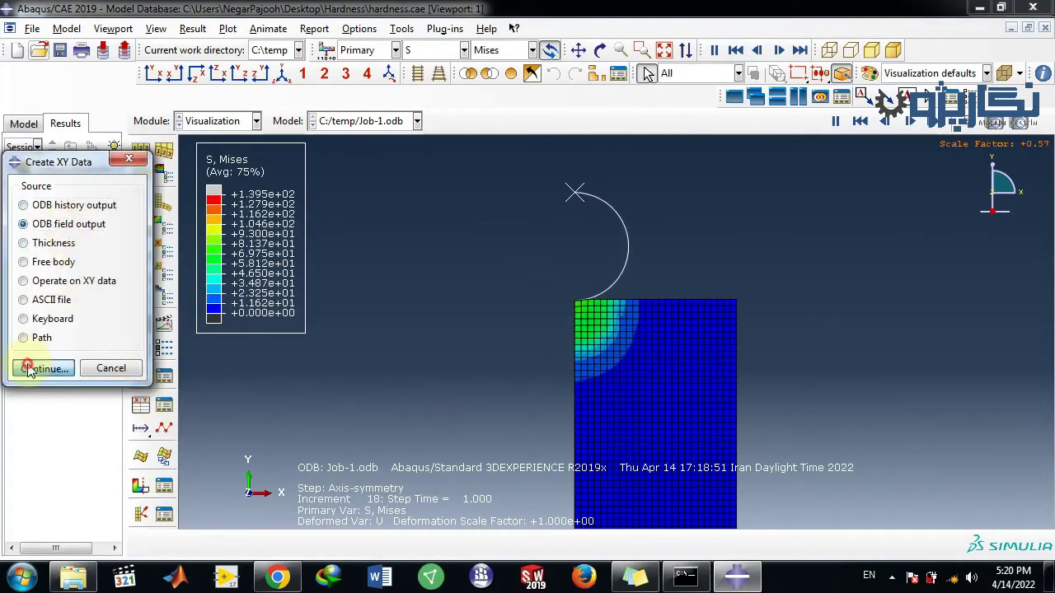
{"action": "left_click", "coordinate": [43, 367]}
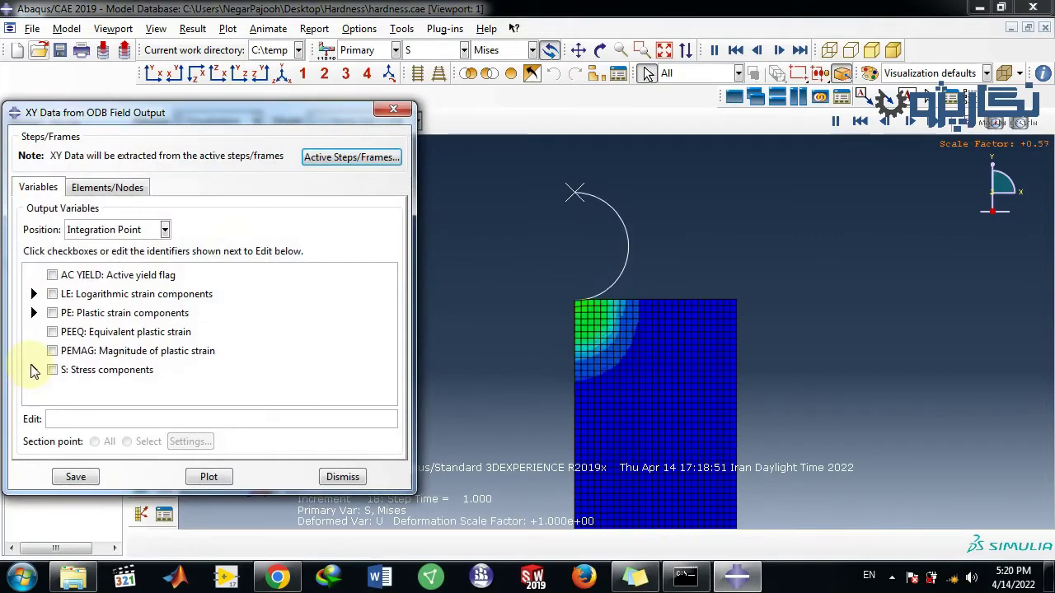
{"action": "left_click", "coordinate": [111, 187]}
{"action": "left_click", "coordinate": [45, 187]}
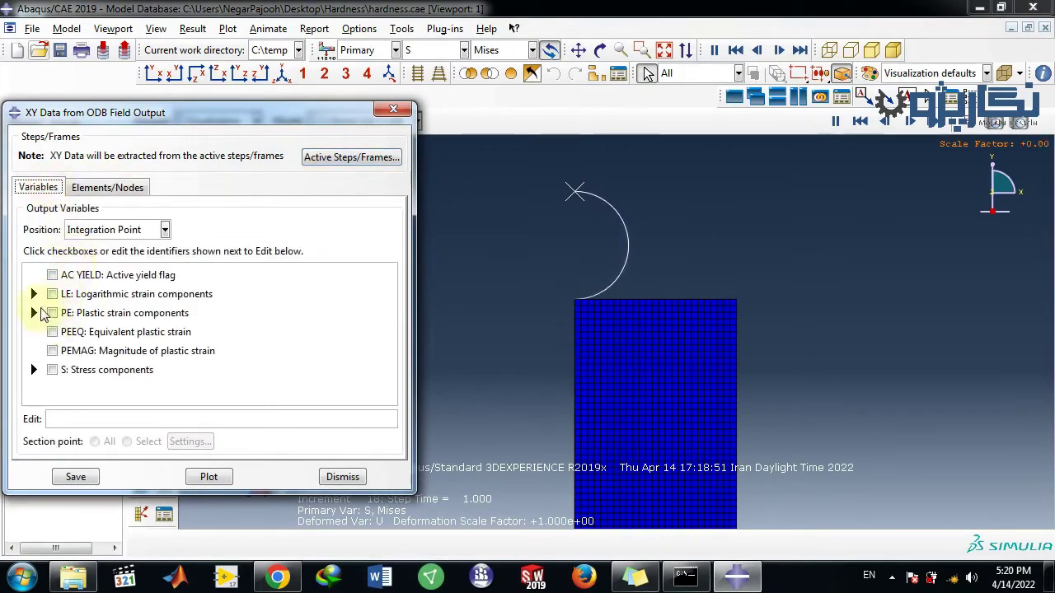
Browse the field output variables available at the Centroid and Element Nodal positions.
{"action": "left_click", "coordinate": [119, 231]}
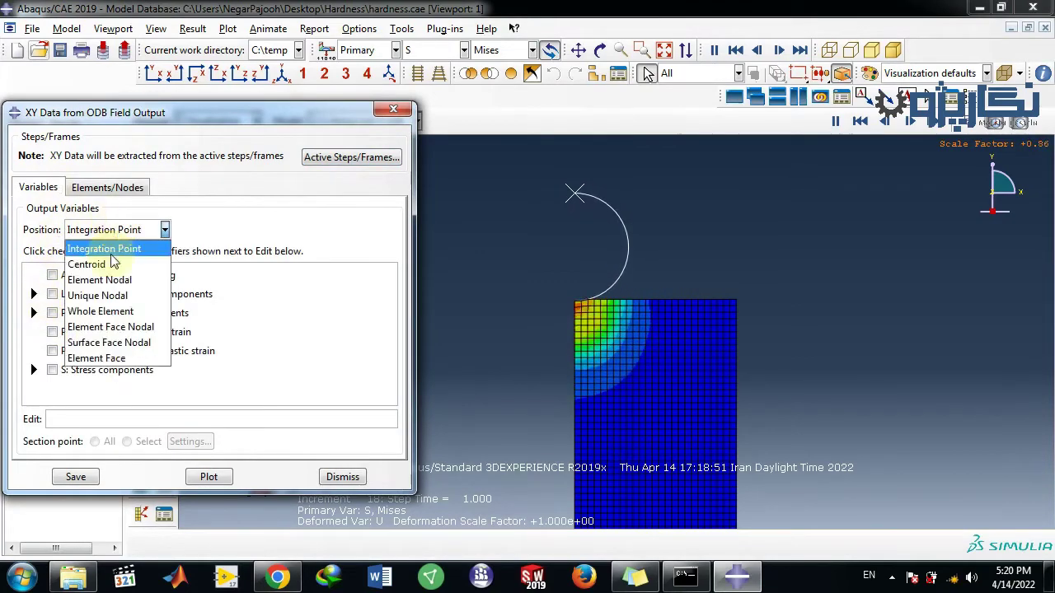
{"action": "left_click", "coordinate": [92, 264]}
{"action": "left_click", "coordinate": [108, 233]}
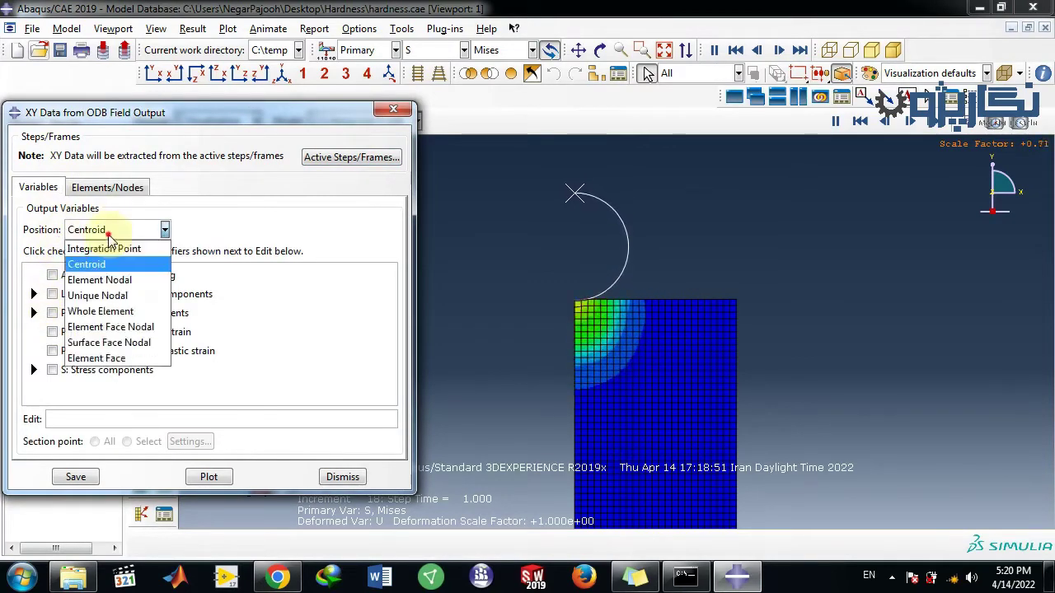
{"action": "left_click", "coordinate": [104, 280]}
{"action": "scroll", "coordinate": [113, 356], "scroll_direction": "down", "scroll_amount": 1}
{"action": "scroll", "coordinate": [113, 356], "scroll_direction": "down", "scroll_amount": 2}
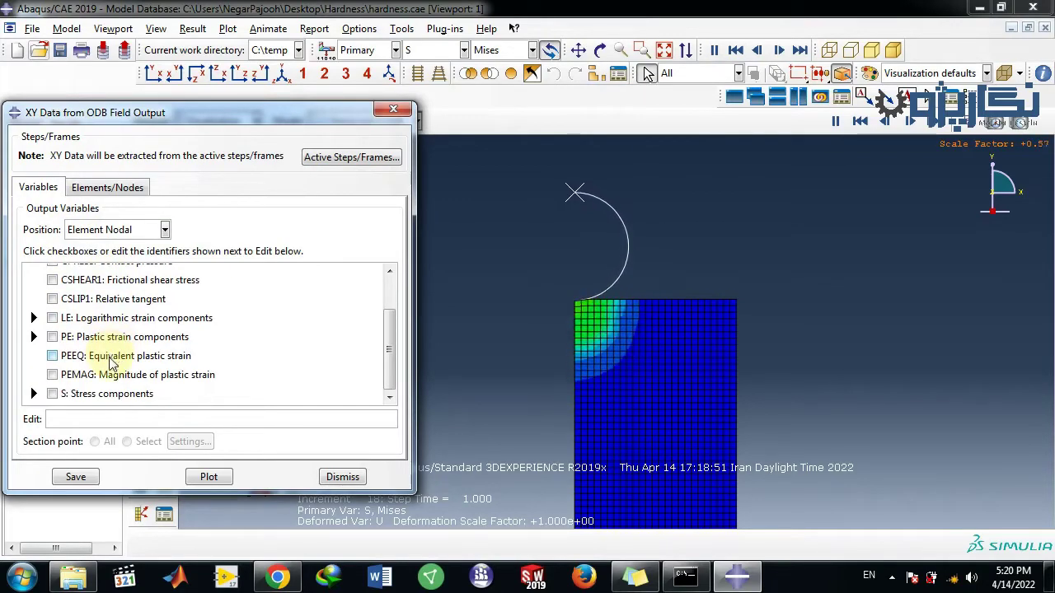
{"action": "scroll", "coordinate": [99, 375], "scroll_direction": "up", "scroll_amount": 3}
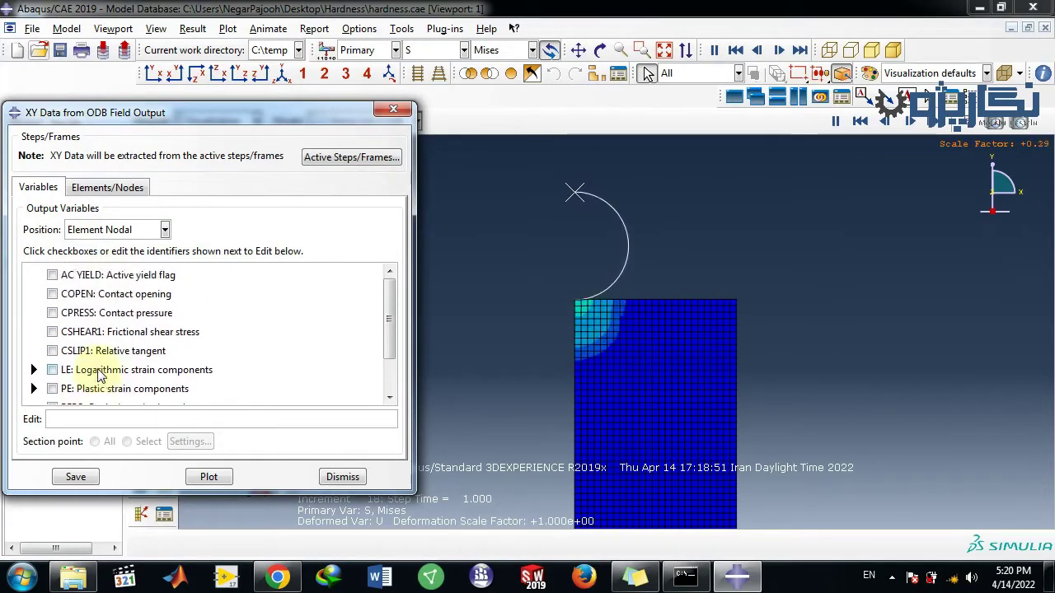
Set the output position to Unique Nodal and choose reaction force RF1 and spatial displacement U2 as variables.
{"action": "left_click", "coordinate": [134, 230]}
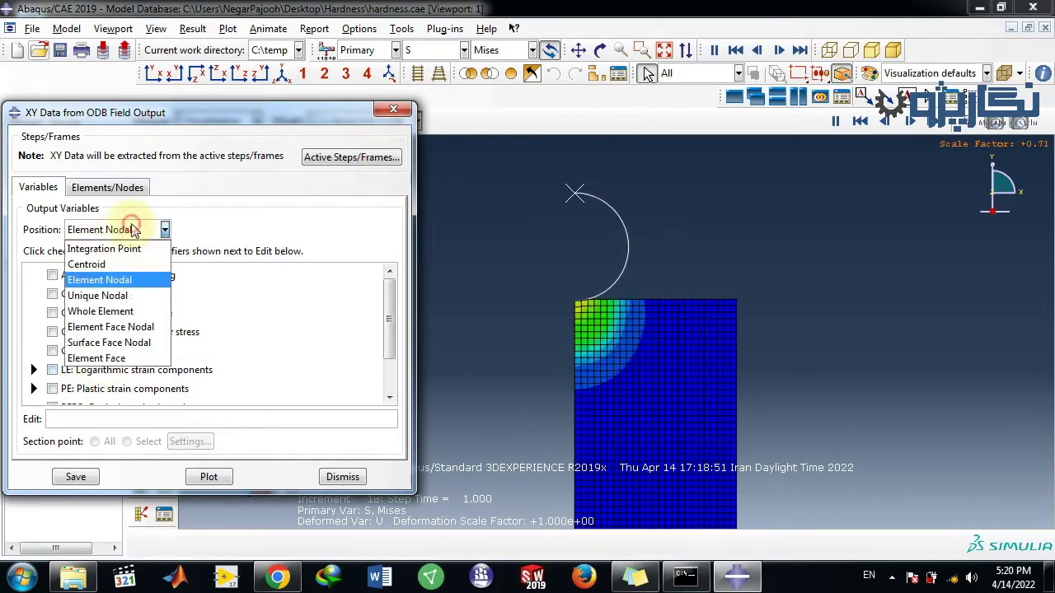
{"action": "left_click", "coordinate": [120, 293]}
{"action": "scroll", "coordinate": [115, 329], "scroll_direction": "down", "scroll_amount": 3}
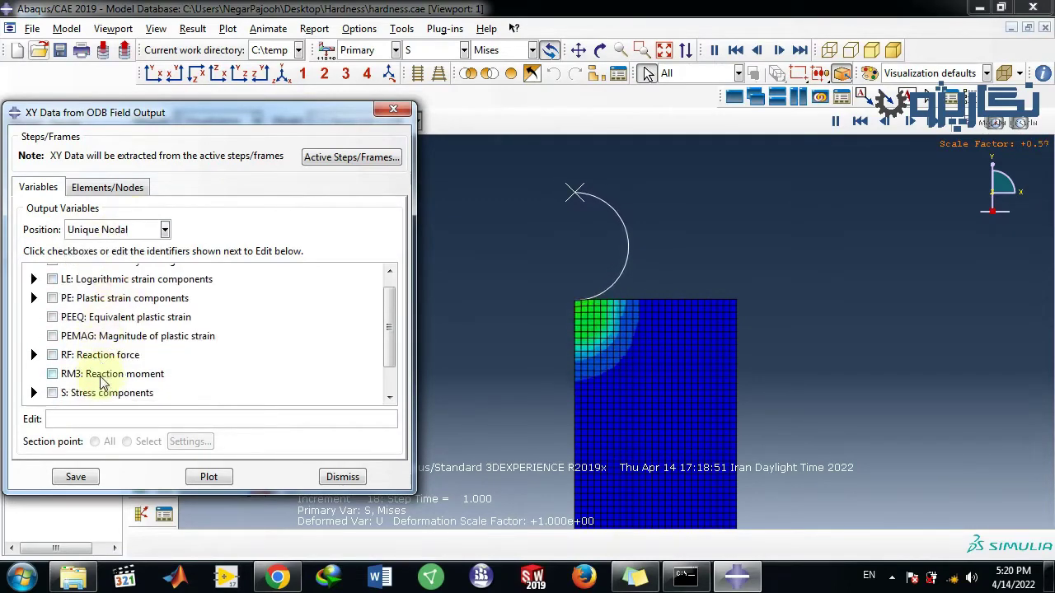
{"action": "left_click", "coordinate": [36, 318]}
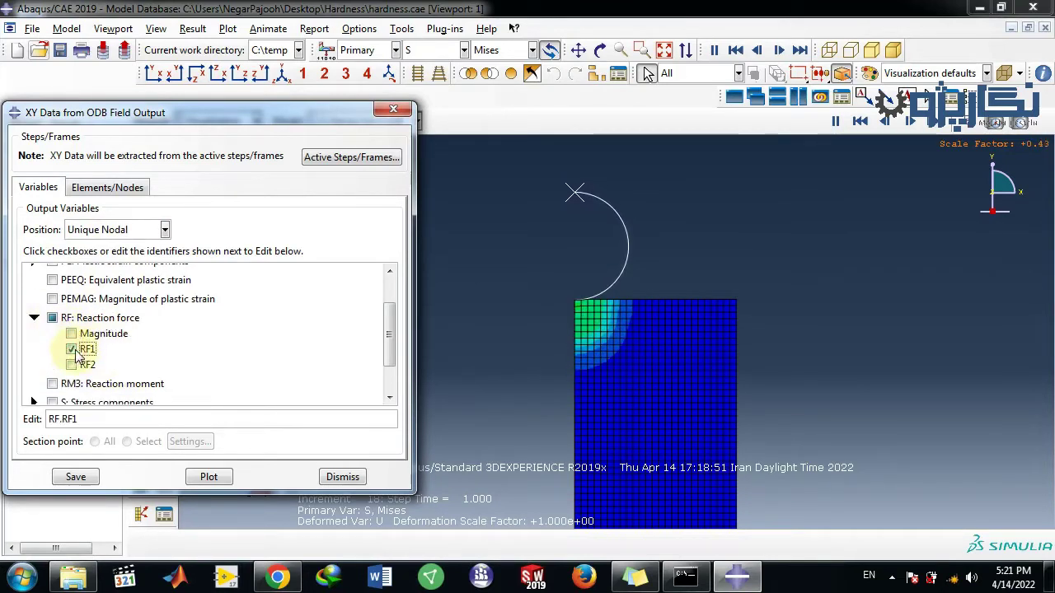
{"action": "scroll", "coordinate": [95, 359], "scroll_direction": "down", "scroll_amount": 3}
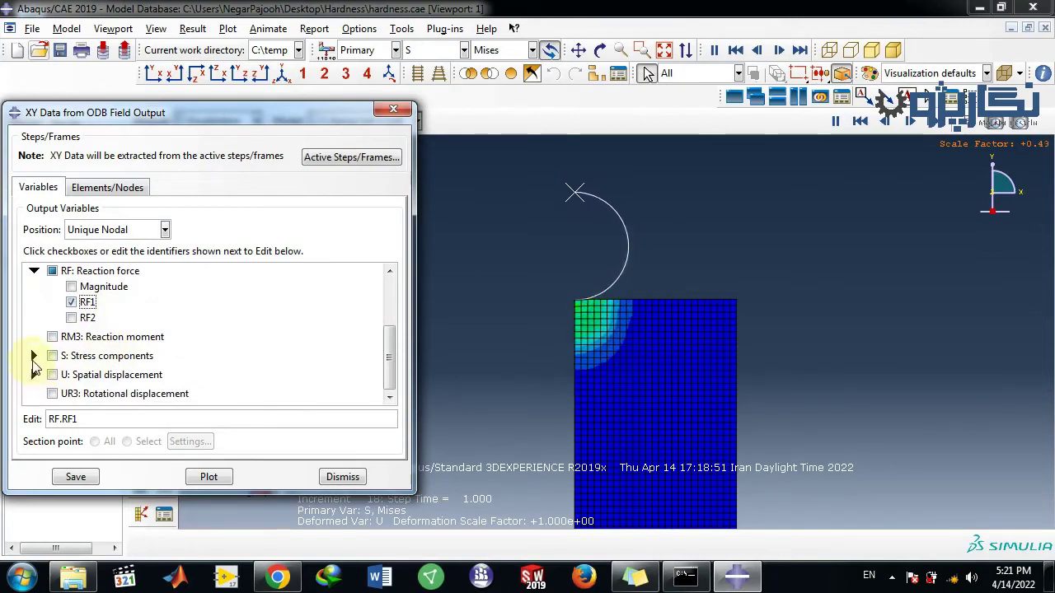
{"action": "left_click", "coordinate": [33, 376]}
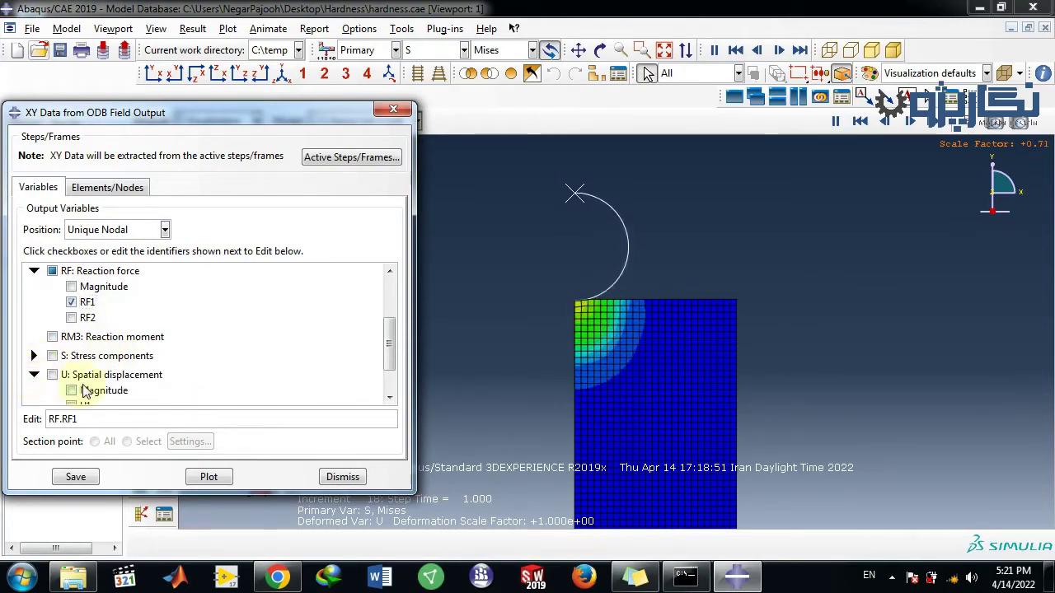
{"action": "scroll", "coordinate": [87, 383], "scroll_direction": "down", "scroll_amount": 3}
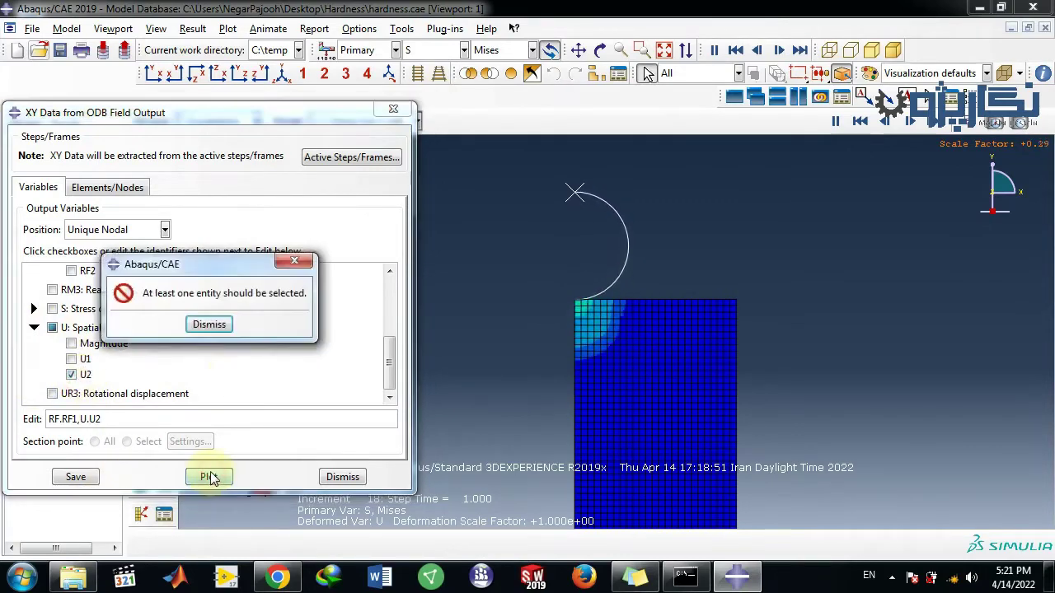
Try to save the chosen RF1 and U2 field output as XY data and close the extraction dialog.
{"action": "left_click", "coordinate": [210, 325]}
{"action": "left_click", "coordinate": [76, 477]}
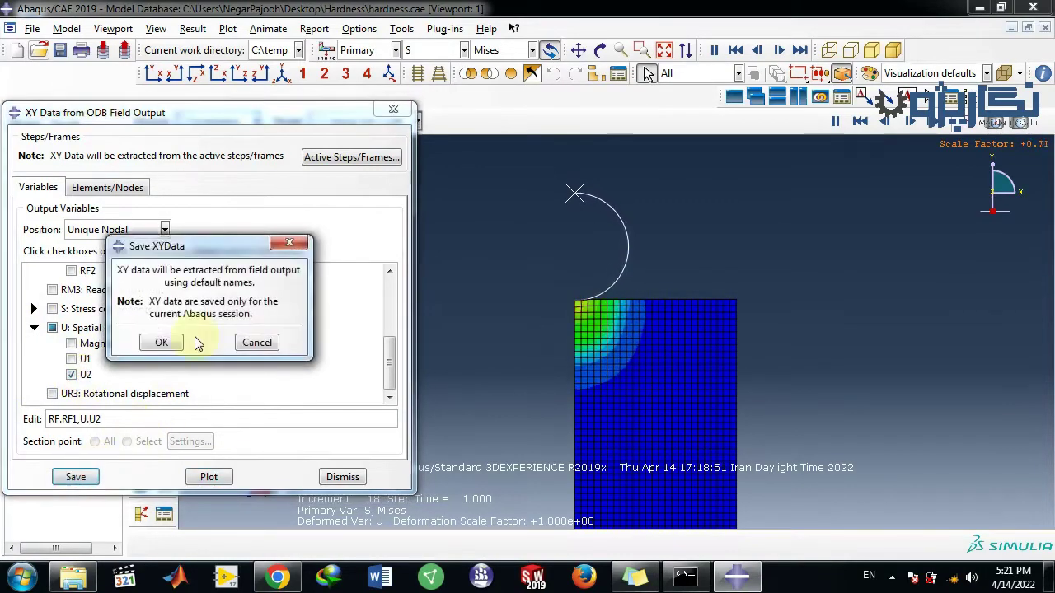
{"action": "left_click", "coordinate": [162, 342]}
{"action": "left_click", "coordinate": [207, 323]}
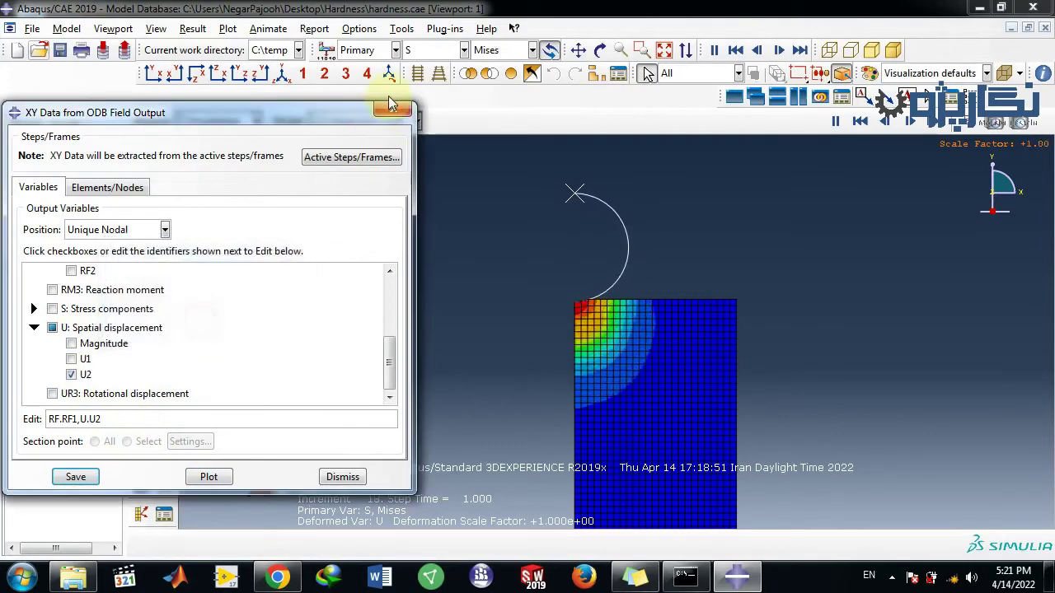
{"action": "left_click", "coordinate": [393, 111]}
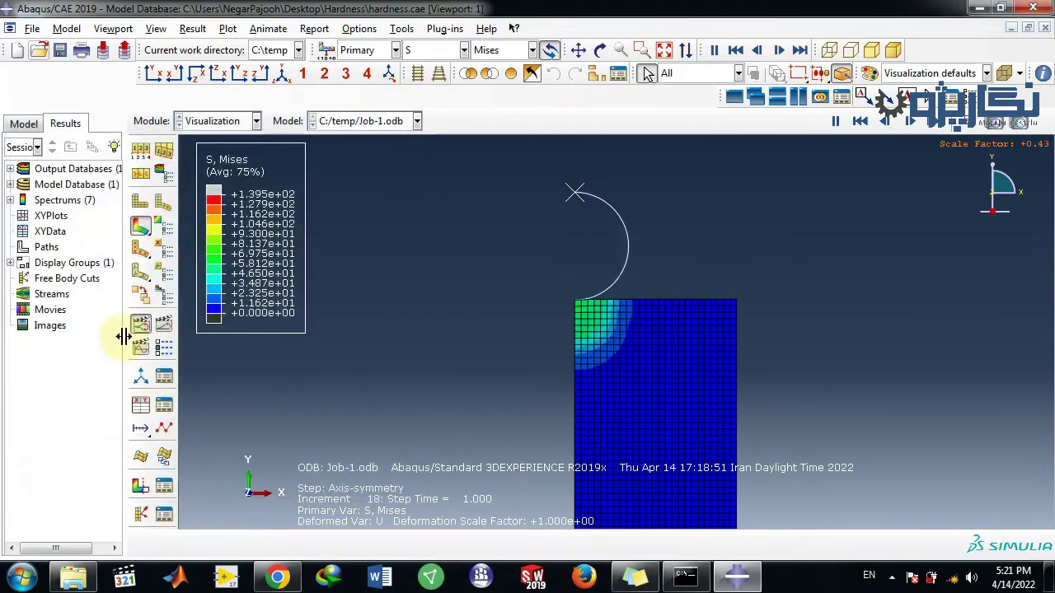
Check the XY data manager for data stored in the current session.
{"action": "left_click", "coordinate": [161, 412]}
{"action": "left_click", "coordinate": [404, 238]}
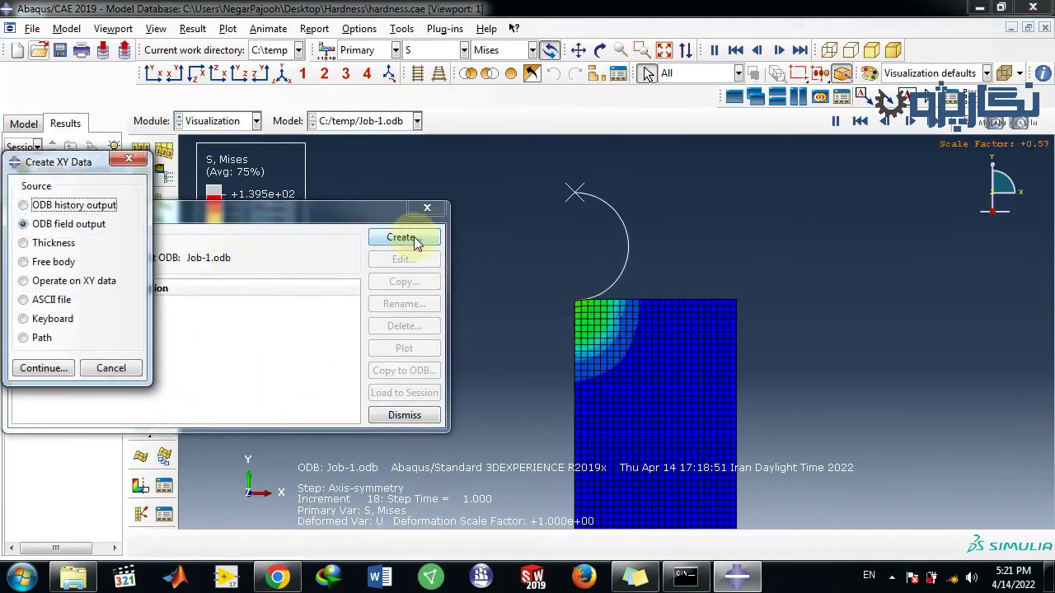
{"action": "left_click", "coordinate": [422, 211]}
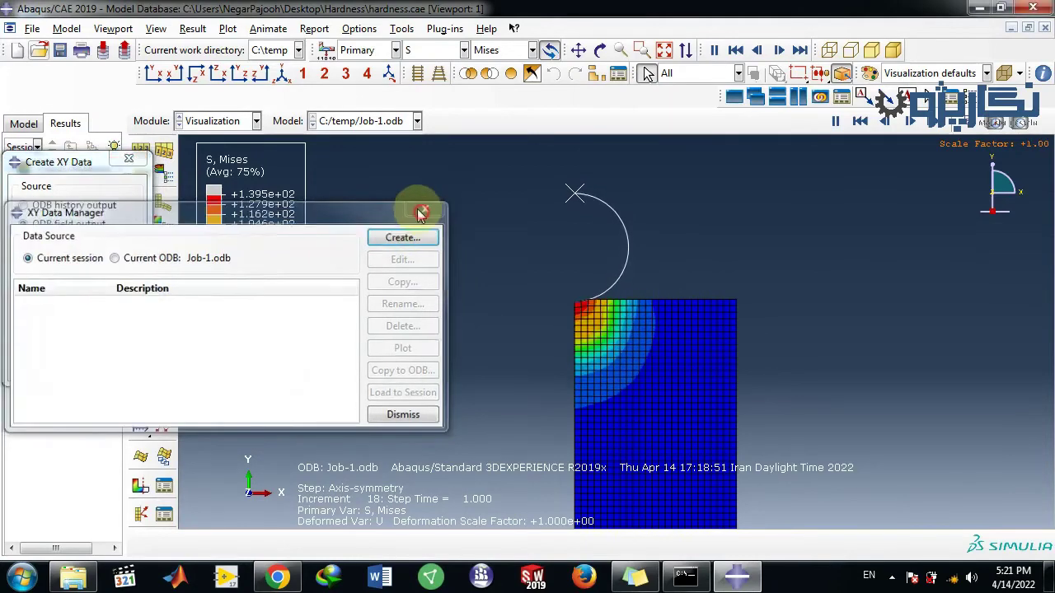
{"action": "left_click", "coordinate": [422, 213]}
{"action": "left_click", "coordinate": [129, 158]}
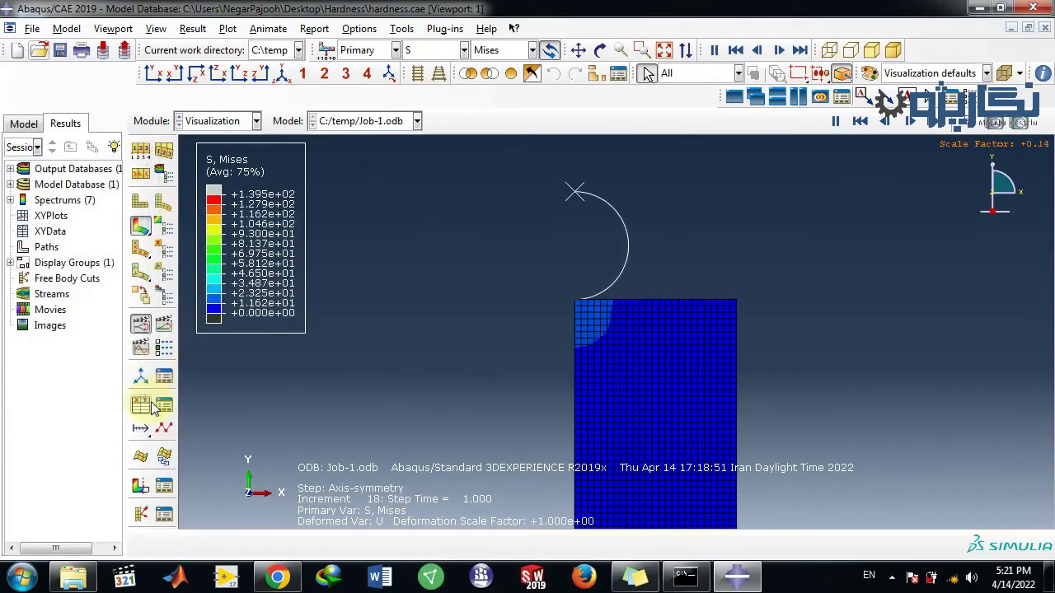
{"action": "left_click", "coordinate": [161, 405]}
{"action": "left_click", "coordinate": [424, 212]}
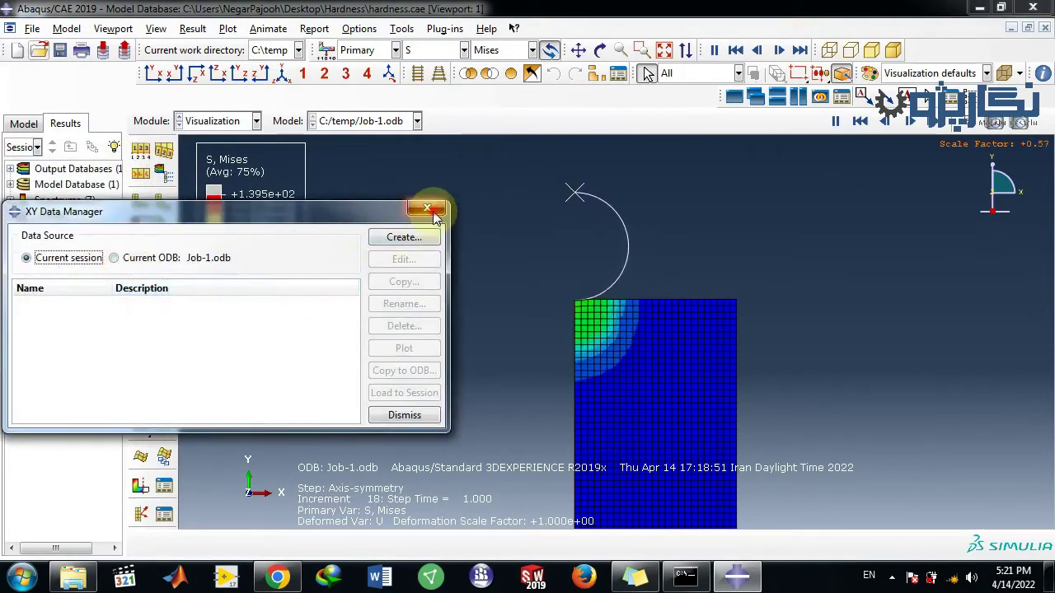
Plot the artificial strain energy ALLAE for the whole model from the ODB history output.
{"action": "left_click", "coordinate": [139, 409]}
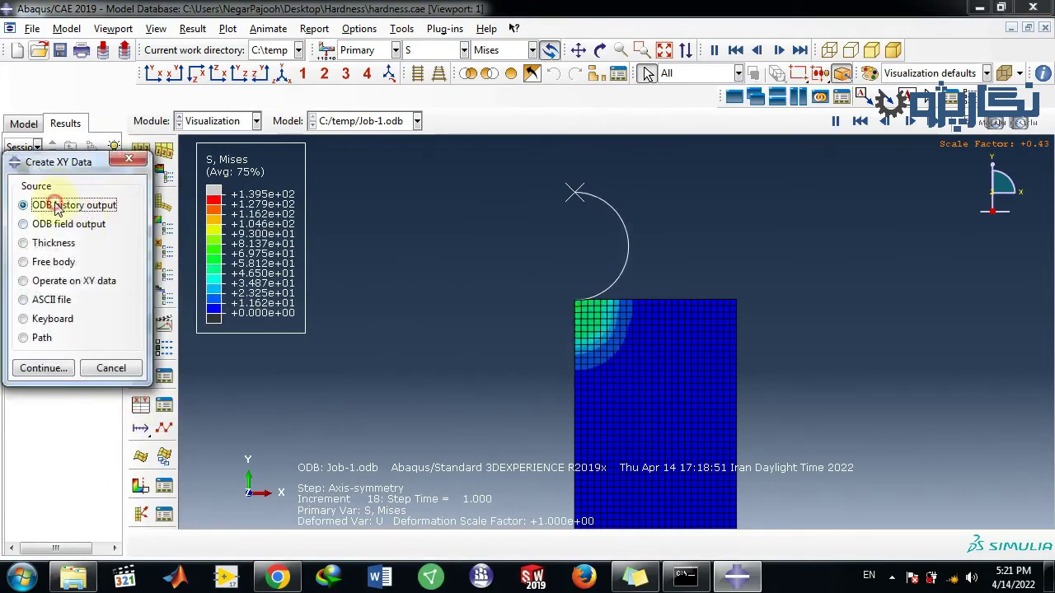
{"action": "left_click", "coordinate": [43, 369]}
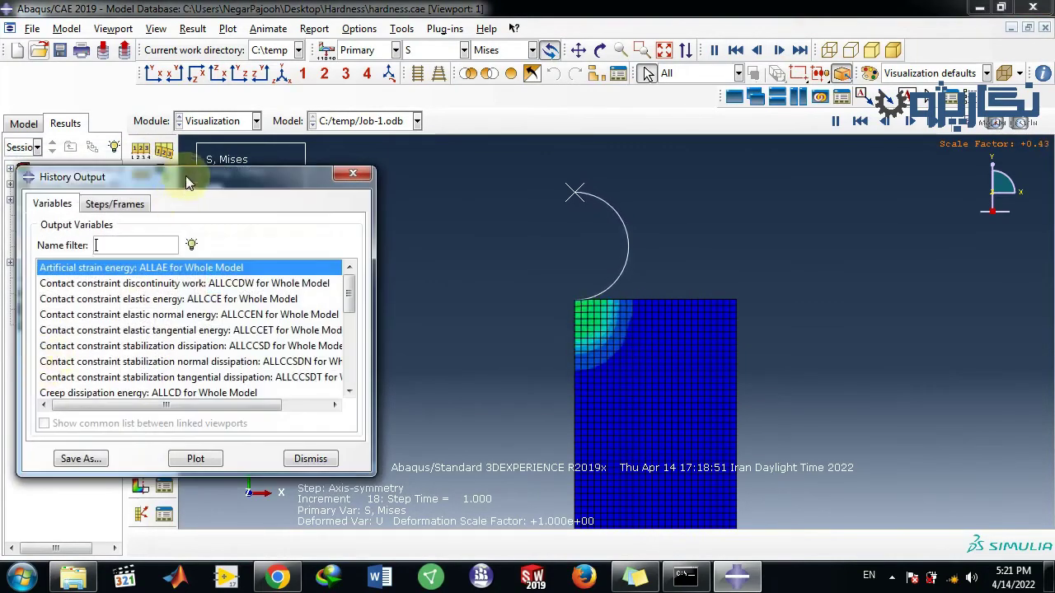
{"action": "left_click_drag", "start_coordinate": [190, 165], "coordinate": [152, 166]}
{"action": "left_click", "coordinate": [161, 453]}
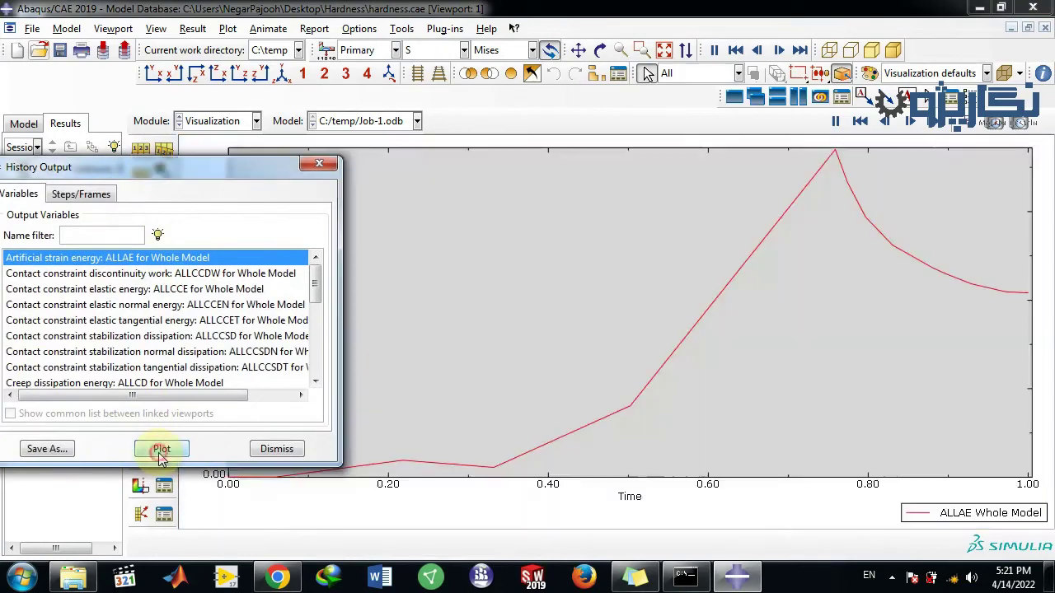
{"action": "left_click_drag", "start_coordinate": [240, 170], "coordinate": [514, 33]}
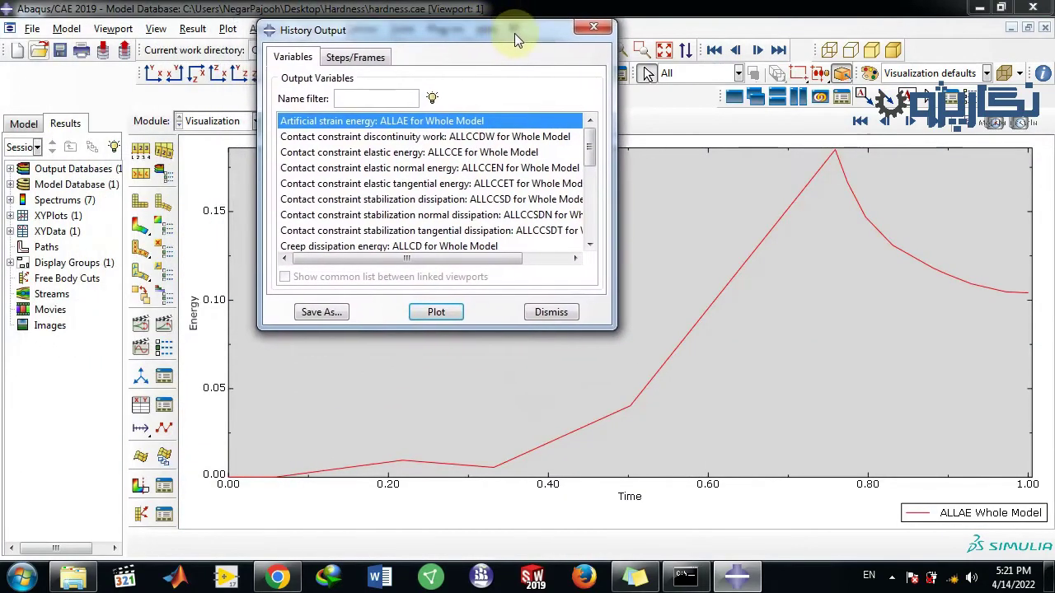
Plot contact constraint discontinuity work ALLCCDW, followed by contact constraint elastic energy ALLCCE, keeping the dialog clear of the curves.
{"action": "left_click", "coordinate": [432, 136]}
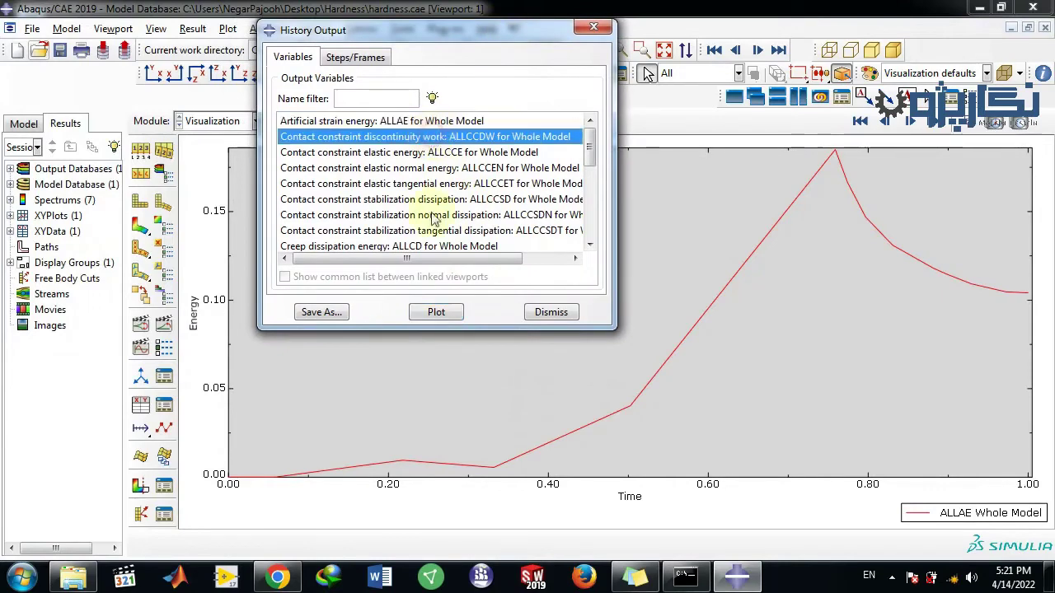
{"action": "left_click", "coordinate": [435, 313]}
{"action": "left_click_drag", "start_coordinate": [507, 42], "coordinate": [874, 45]}
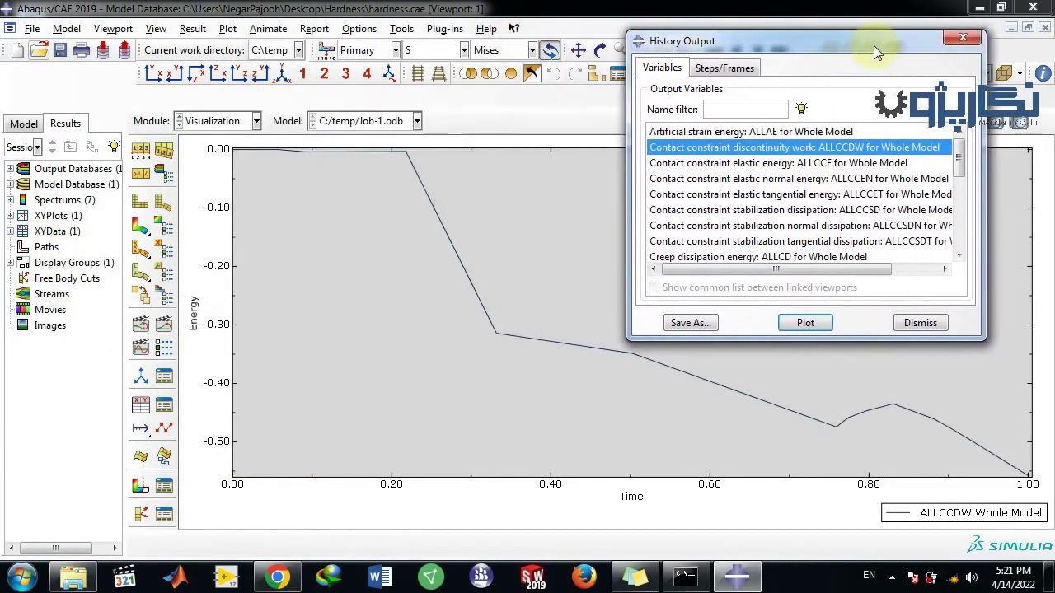
{"action": "left_click", "coordinate": [779, 162]}
{"action": "left_click", "coordinate": [798, 322]}
{"action": "left_click_drag", "start_coordinate": [778, 42], "coordinate": [450, 41]}
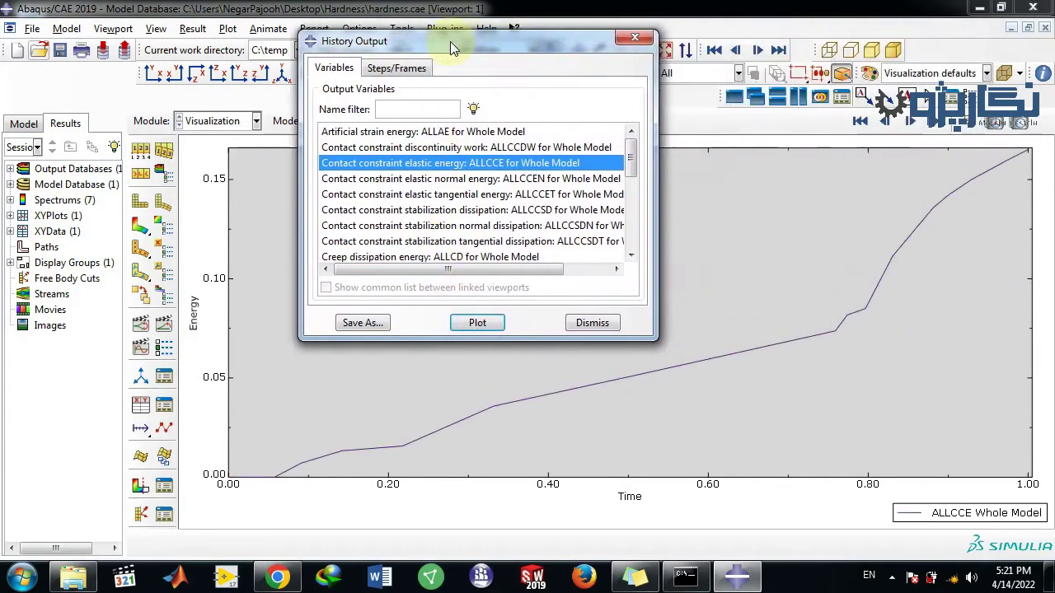
Plot the contact constraint elastic normal energy ALLCCEN and the elastic tangential energy ALLCCET for the whole model.
{"action": "left_click", "coordinate": [476, 178]}
{"action": "left_click", "coordinate": [478, 323]}
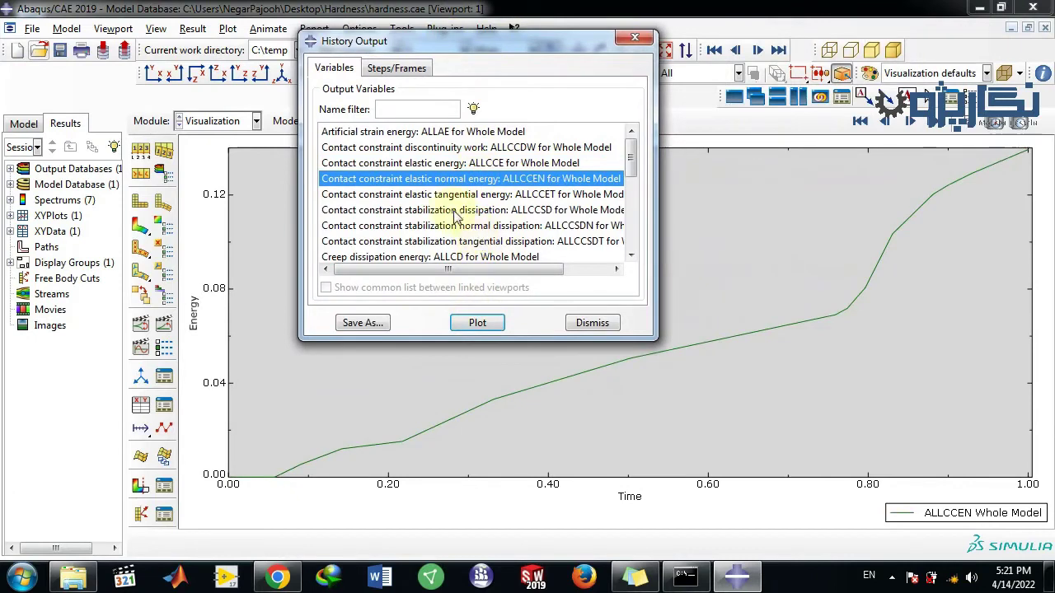
{"action": "left_click", "coordinate": [453, 194]}
{"action": "left_click", "coordinate": [471, 323]}
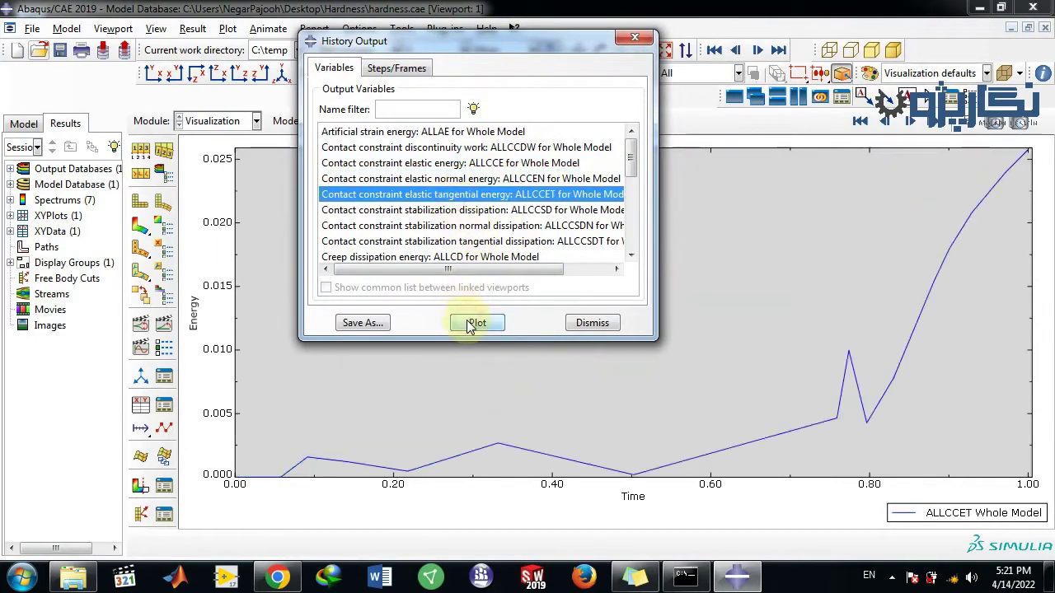
Plot the contact constraint stabilization dissipation ALLCCSD and its normal component ALLCCSDN for the whole model.
{"action": "left_click", "coordinate": [466, 210]}
{"action": "left_click", "coordinate": [476, 323]}
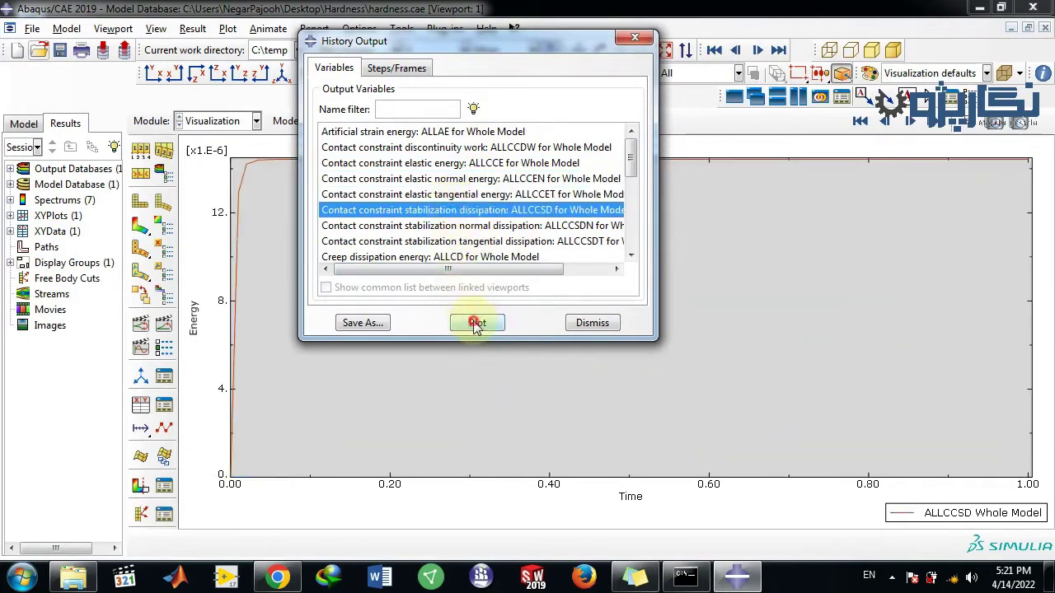
{"action": "left_click_drag", "start_coordinate": [501, 40], "coordinate": [611, 219]}
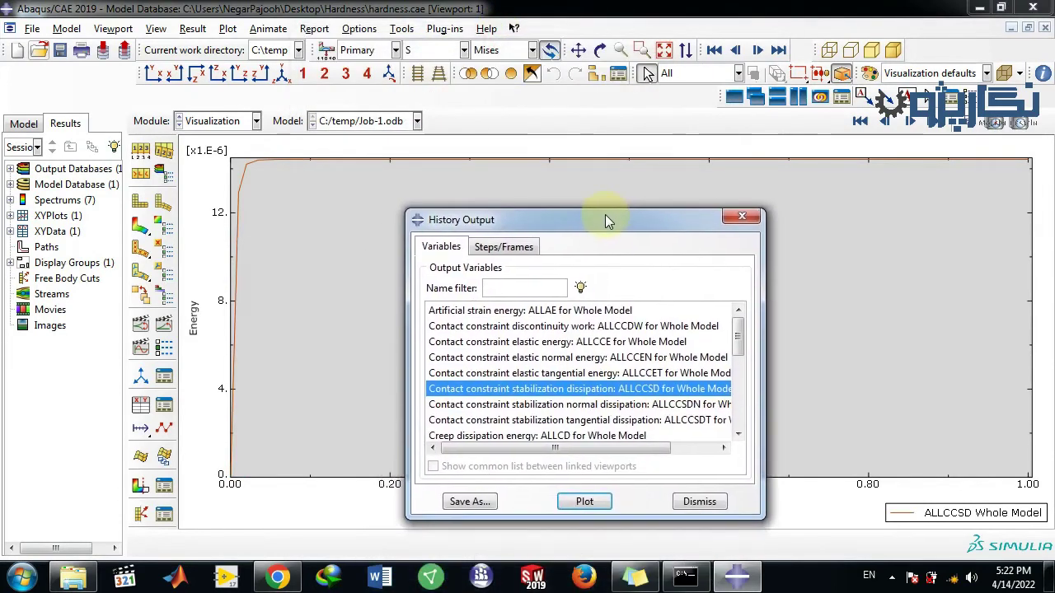
{"action": "left_click", "coordinate": [567, 404]}
{"action": "left_click", "coordinate": [585, 501]}
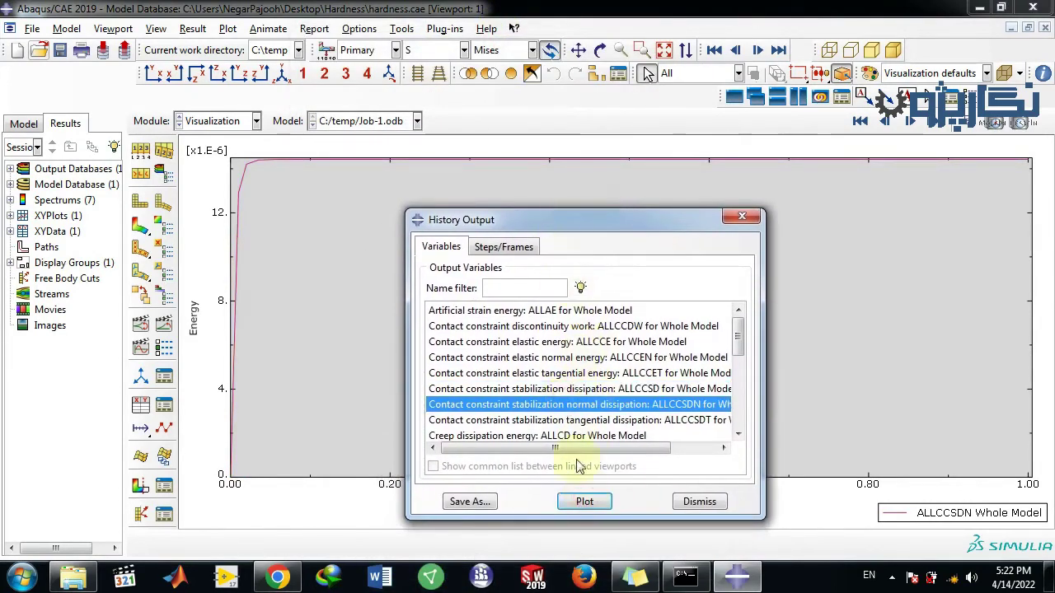
Plot the contact constraint stabilization tangential dissipation ALLCCSDT and the creep dissipation energy ALLCD.
{"action": "left_click", "coordinate": [568, 420]}
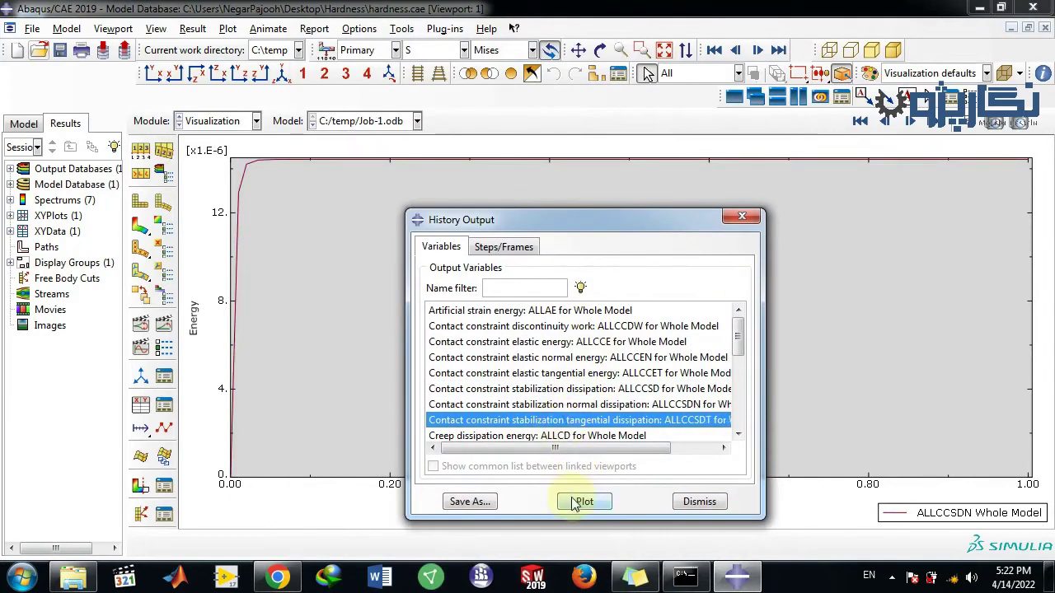
{"action": "left_click", "coordinate": [577, 502]}
{"action": "left_click", "coordinate": [567, 435]}
{"action": "left_click_drag", "start_coordinate": [569, 220], "coordinate": [545, 94]}
{"action": "scroll", "coordinate": [551, 311], "scroll_direction": "down", "scroll_amount": 1}
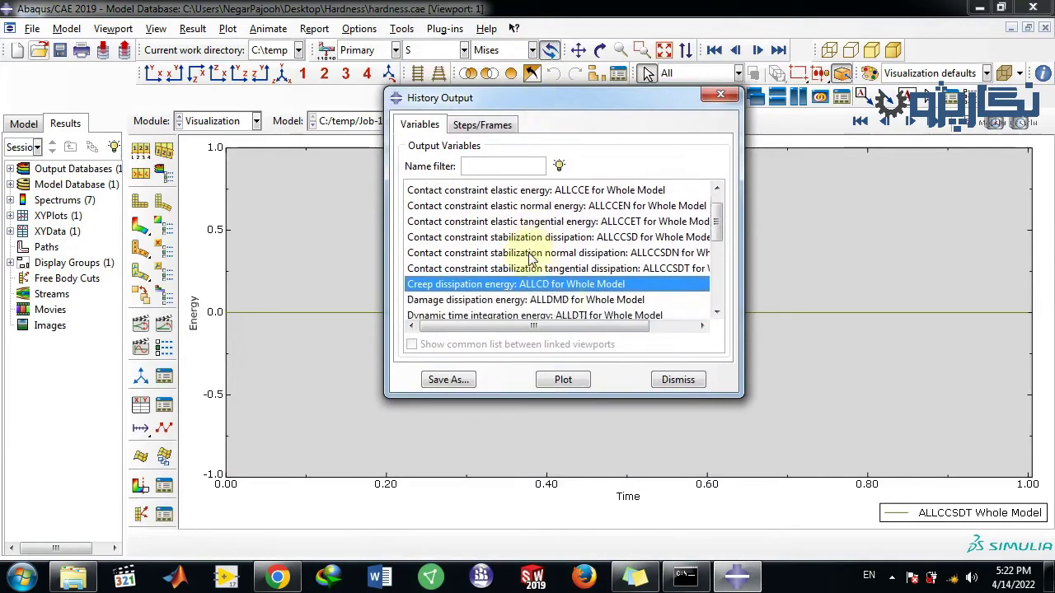
{"action": "left_click", "coordinate": [568, 380]}
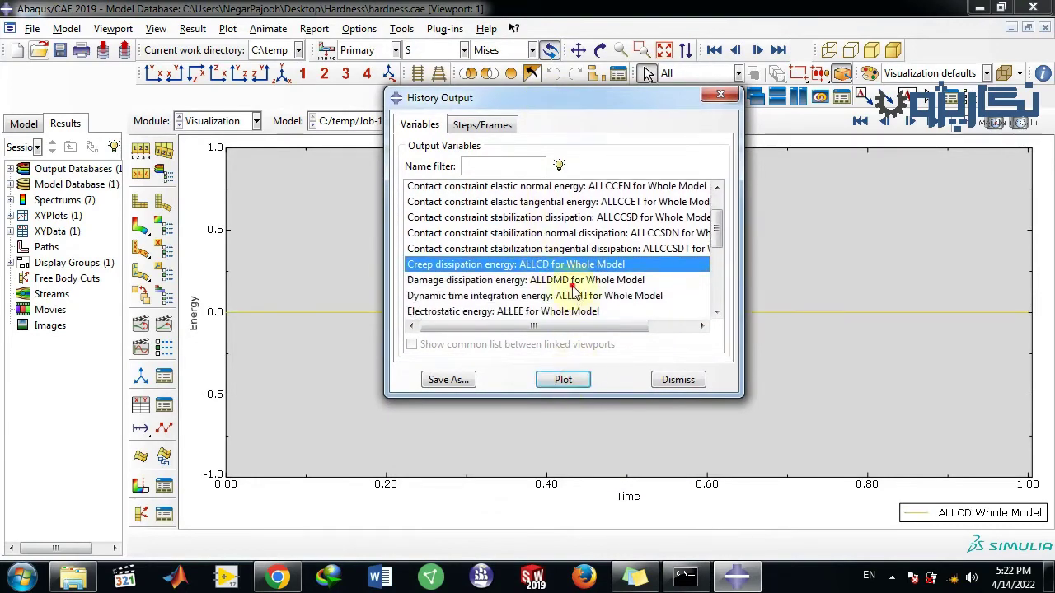
Plot the damage dissipation energy ALLDMD and the dynamic time integration energy ALLDTI for the whole model.
{"action": "left_click", "coordinate": [571, 285]}
{"action": "left_click", "coordinate": [564, 380]}
{"action": "left_click", "coordinate": [563, 295]}
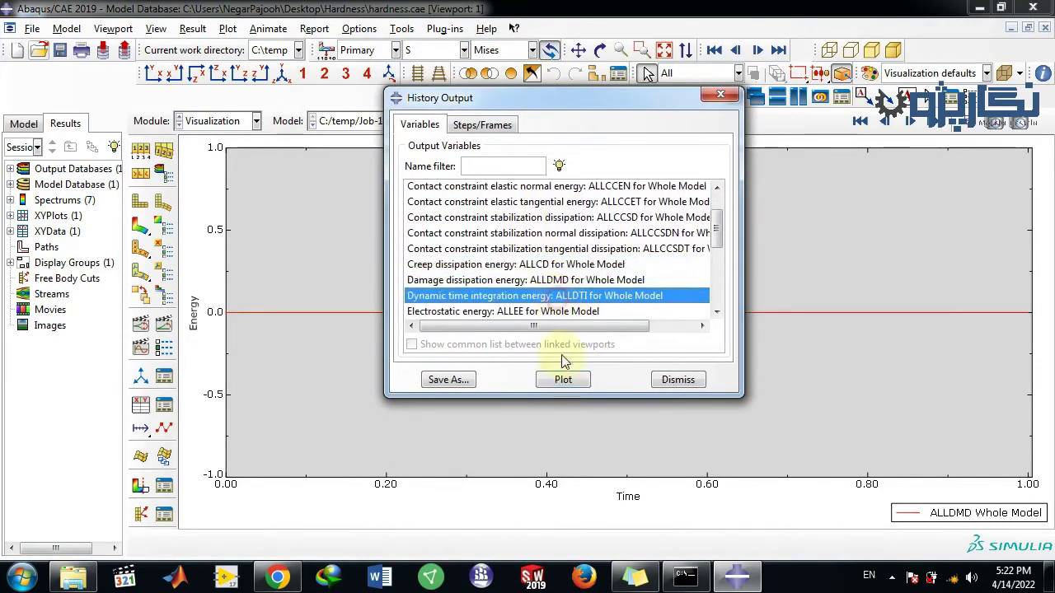
{"action": "left_click", "coordinate": [563, 380]}
Plot the electrostatic energy ALLEE and the energy lost to quiet boundaries ALLQB for the whole model.
{"action": "left_click", "coordinate": [570, 312]}
{"action": "left_click", "coordinate": [565, 383]}
{"action": "scroll", "coordinate": [569, 247], "scroll_direction": "down", "scroll_amount": 3}
{"action": "scroll", "coordinate": [568, 234], "scroll_direction": "up", "scroll_amount": 1}
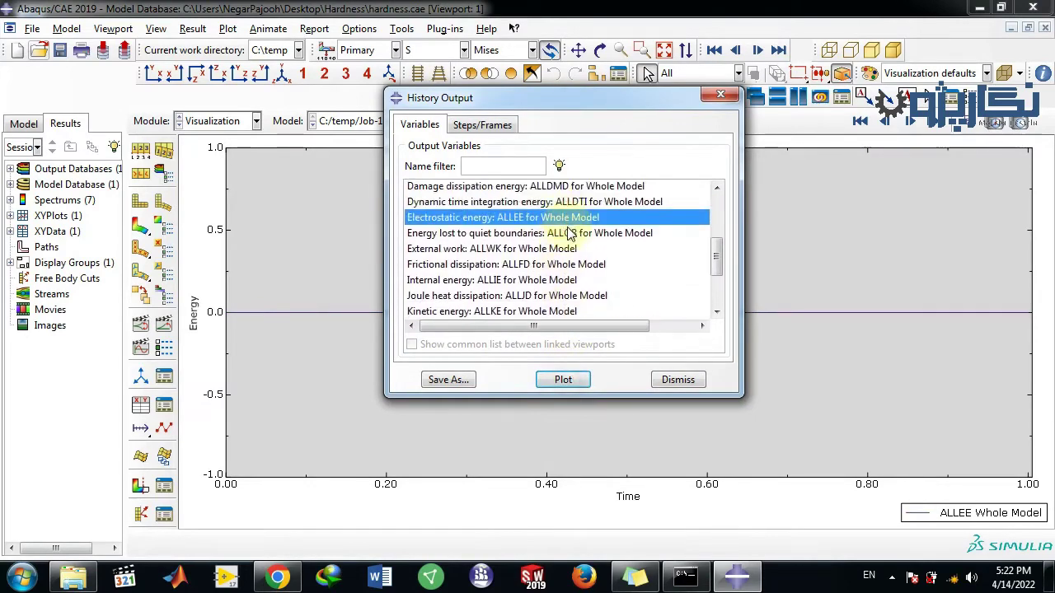
{"action": "left_click", "coordinate": [569, 233]}
{"action": "left_click", "coordinate": [581, 384]}
Plot the external work ALLWK and the frictional dissipation ALLFD for the whole model.
{"action": "left_click", "coordinate": [549, 248]}
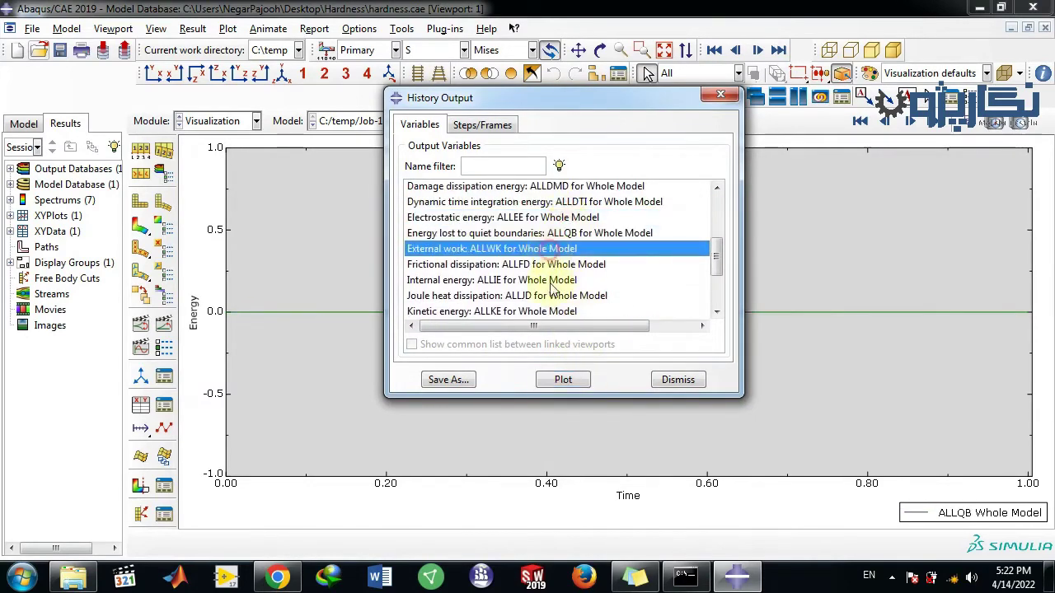
{"action": "left_click", "coordinate": [565, 381]}
{"action": "left_click_drag", "start_coordinate": [561, 107], "coordinate": [416, 78]}
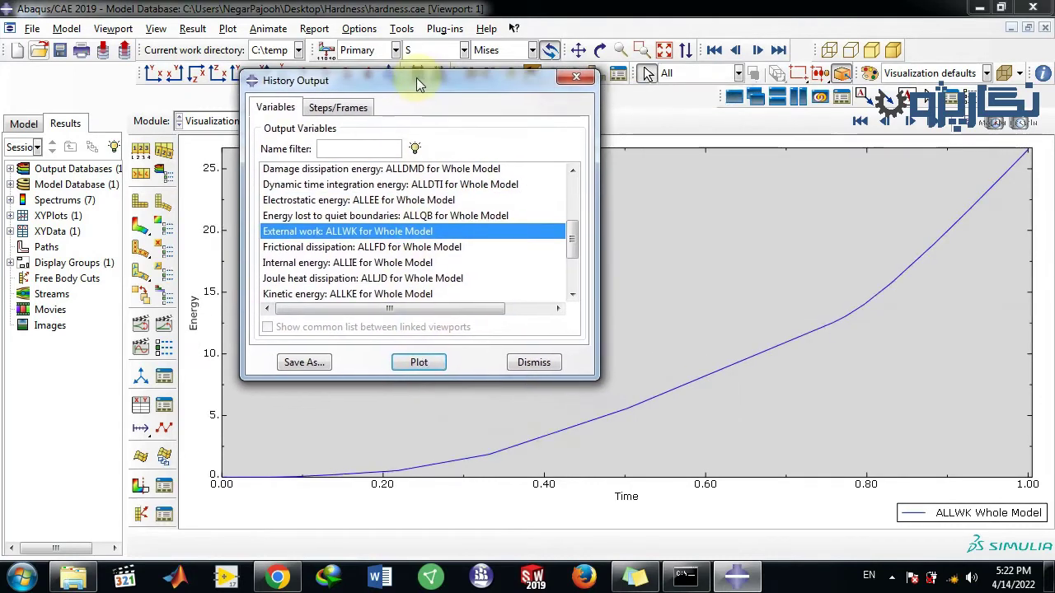
{"action": "left_click", "coordinate": [453, 248]}
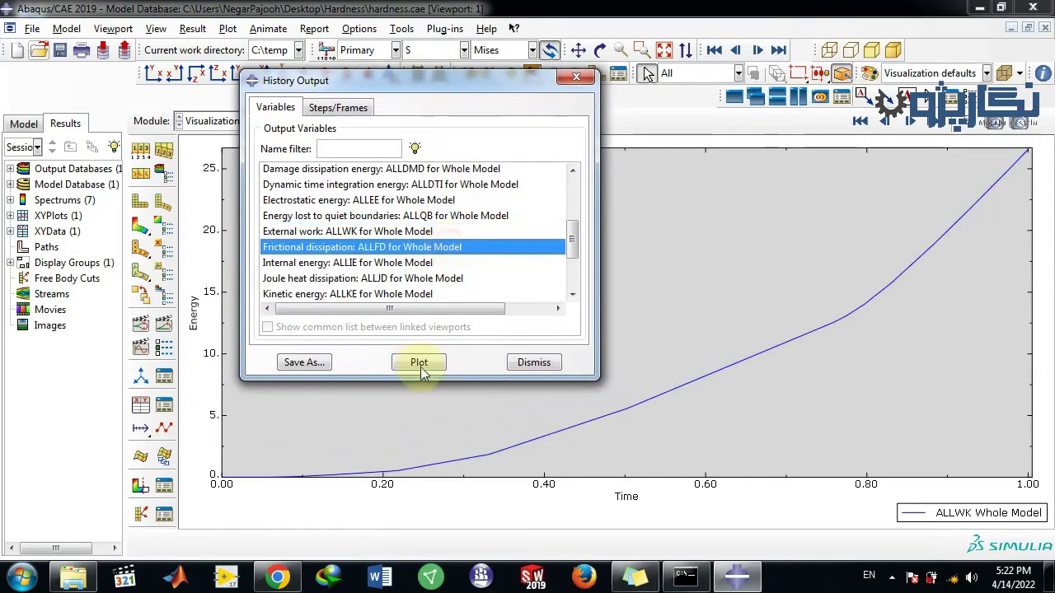
{"action": "left_click", "coordinate": [419, 367]}
Plot the internal energy ALLIE and the Joule heat dissipation ALLJD for the whole model.
{"action": "left_click", "coordinate": [419, 262]}
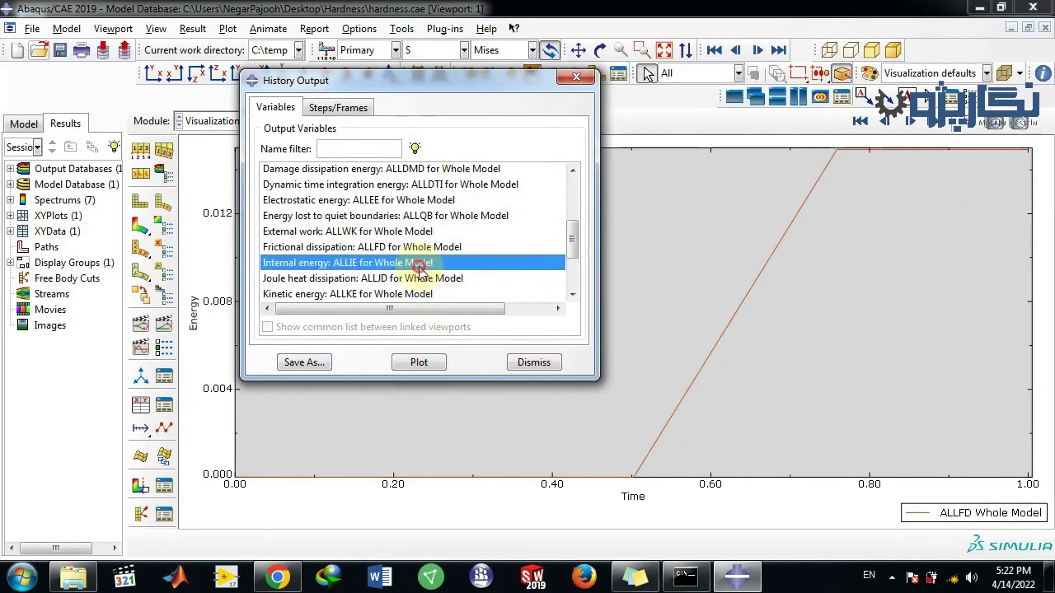
{"action": "left_click", "coordinate": [414, 363]}
{"action": "left_click", "coordinate": [412, 278]}
{"action": "left_click", "coordinate": [413, 363]}
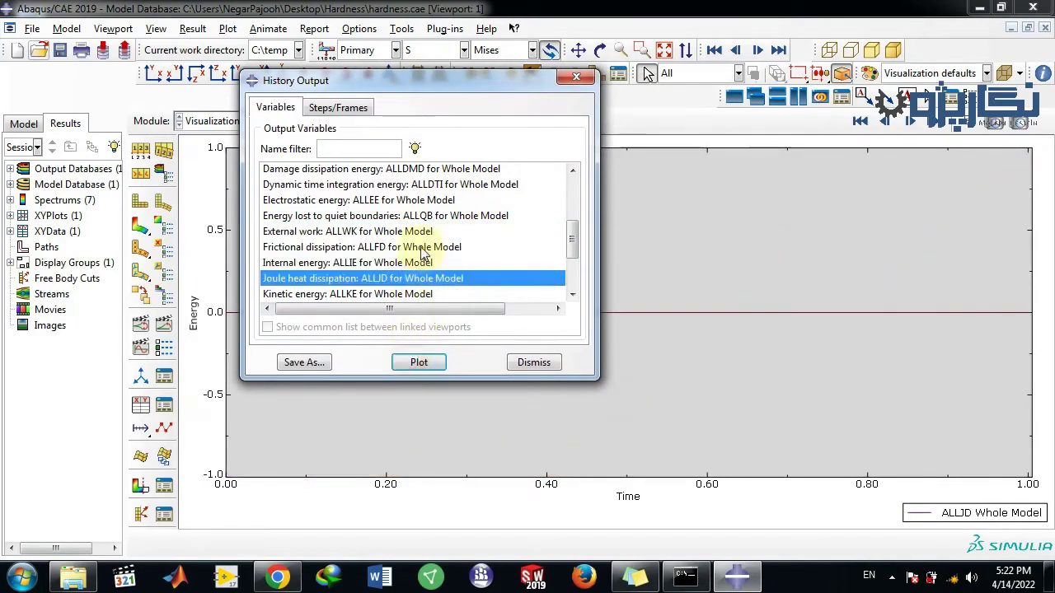
Plot the kinetic energy ALLKE and the loss of kinetic energy at impact ALLKL for the whole model.
{"action": "scroll", "coordinate": [422, 254], "scroll_direction": "down", "scroll_amount": 1}
{"action": "left_click", "coordinate": [419, 247]}
{"action": "left_click", "coordinate": [417, 364]}
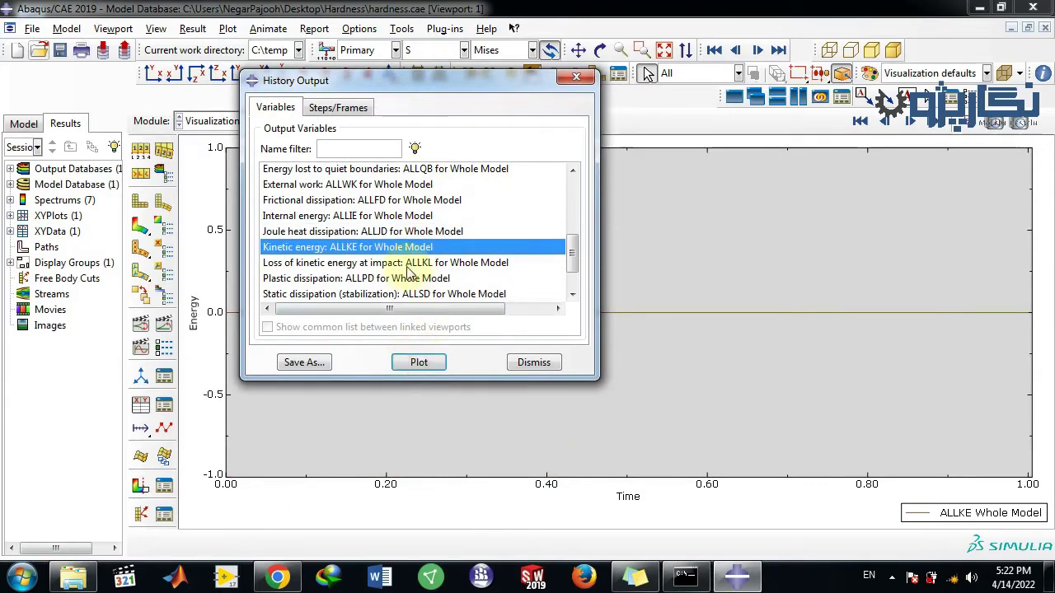
{"action": "left_click", "coordinate": [408, 262]}
{"action": "left_click", "coordinate": [412, 364]}
Plot the plastic dissipation ALLPD and the static stabilization dissipation ALLSD for the whole model.
{"action": "left_click", "coordinate": [395, 278]}
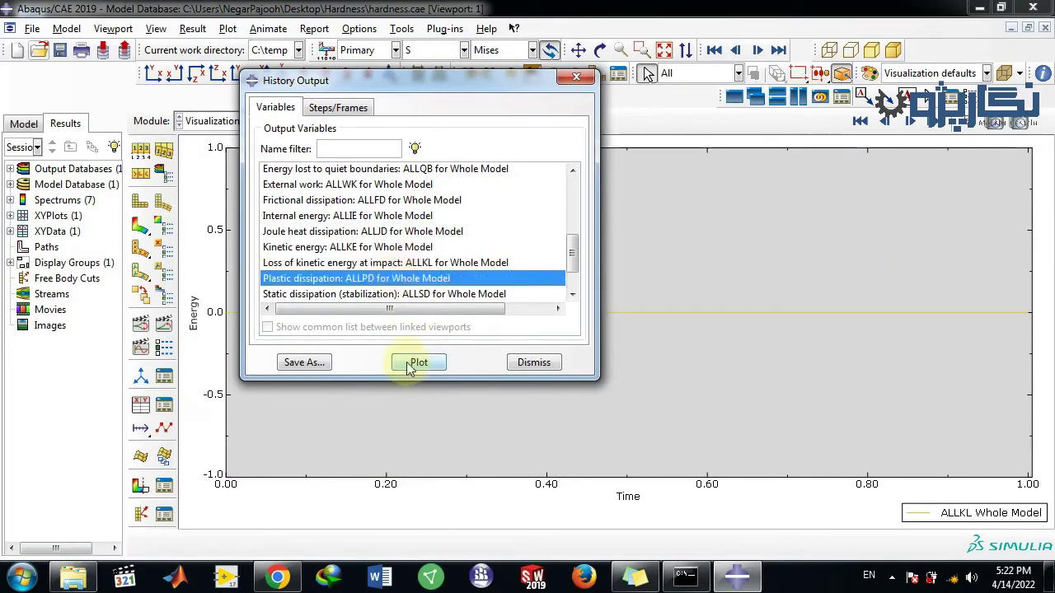
{"action": "left_click", "coordinate": [413, 364]}
{"action": "scroll", "coordinate": [408, 262], "scroll_direction": "down", "scroll_amount": 1}
{"action": "left_click", "coordinate": [412, 249]}
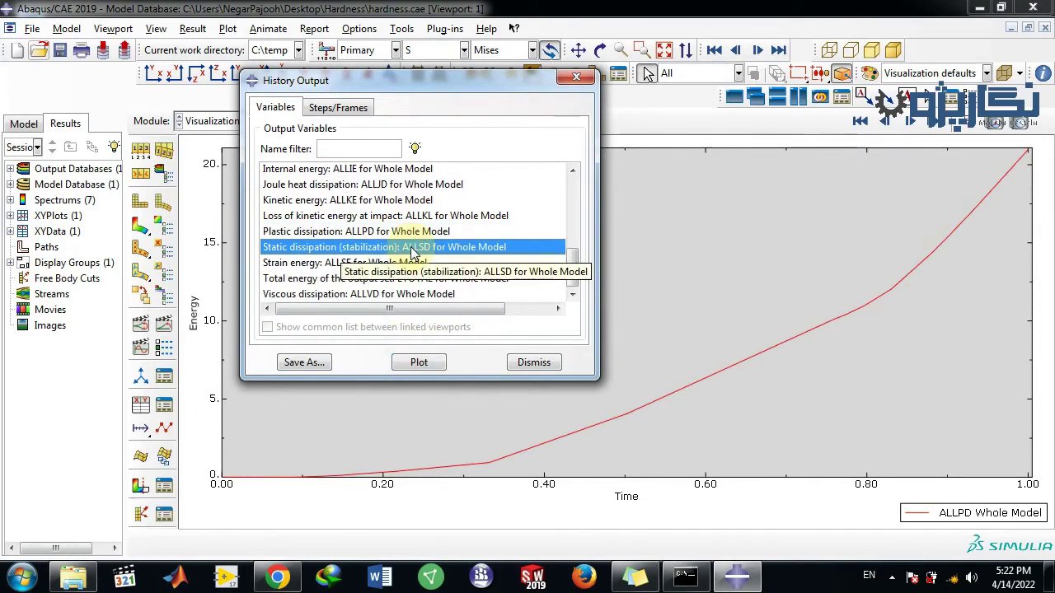
{"action": "left_click", "coordinate": [419, 361]}
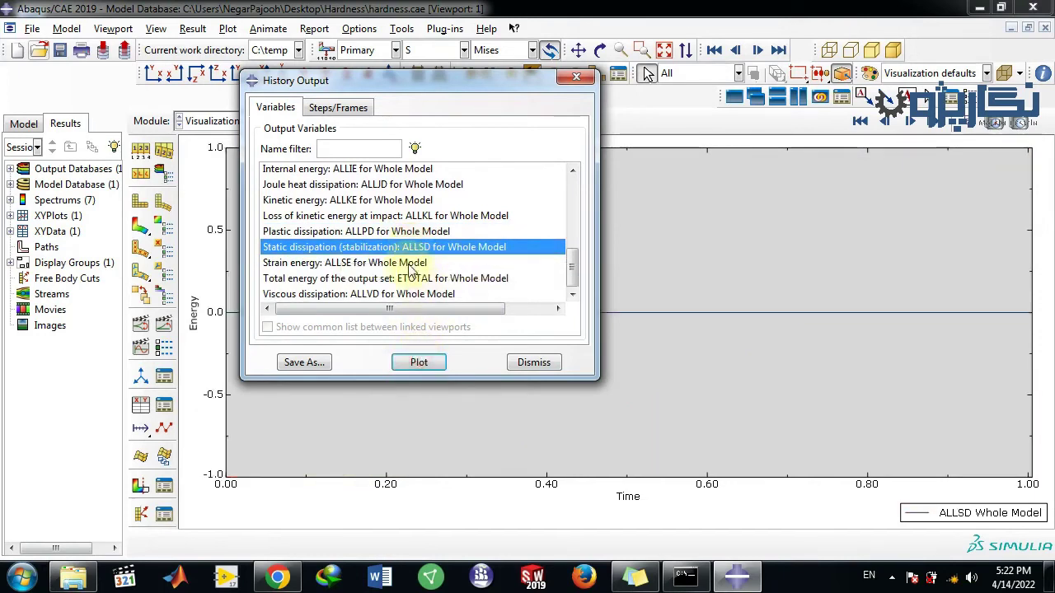
Plot the strain energy ALLSE and the total energy ETOTAL, moving the dialog aside to view the total energy curve.
{"action": "left_click", "coordinate": [410, 264]}
{"action": "left_click", "coordinate": [420, 364]}
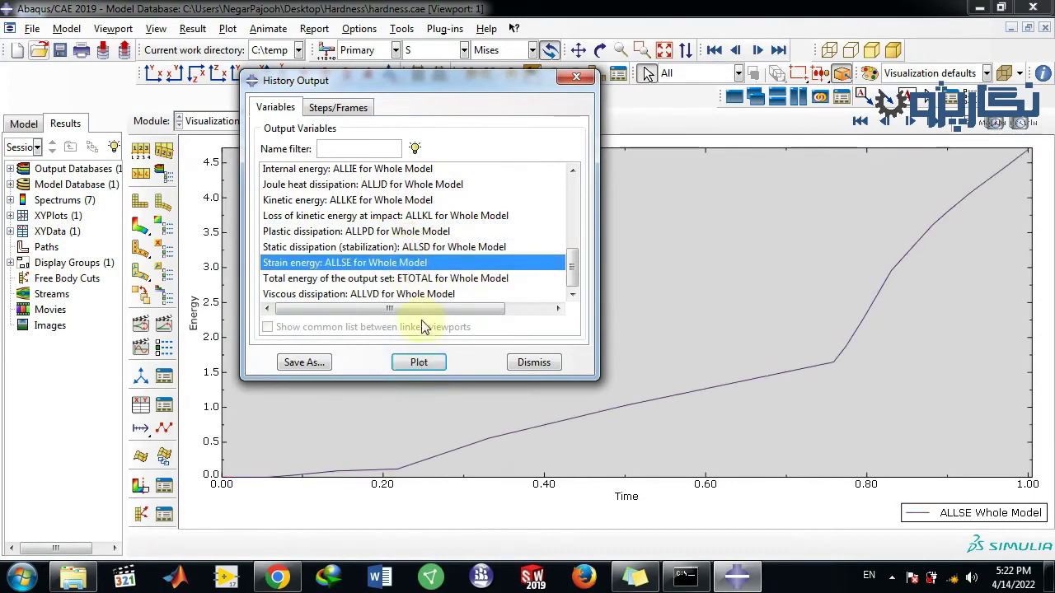
{"action": "left_click", "coordinate": [420, 278]}
{"action": "left_click", "coordinate": [418, 364]}
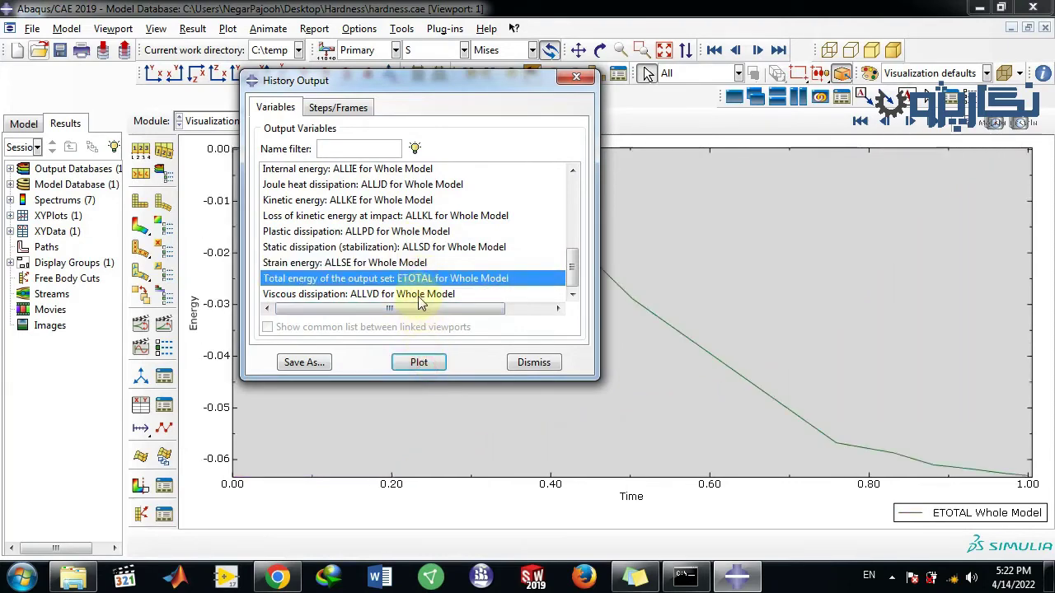
{"action": "left_click_drag", "start_coordinate": [458, 88], "coordinate": [766, 84]}
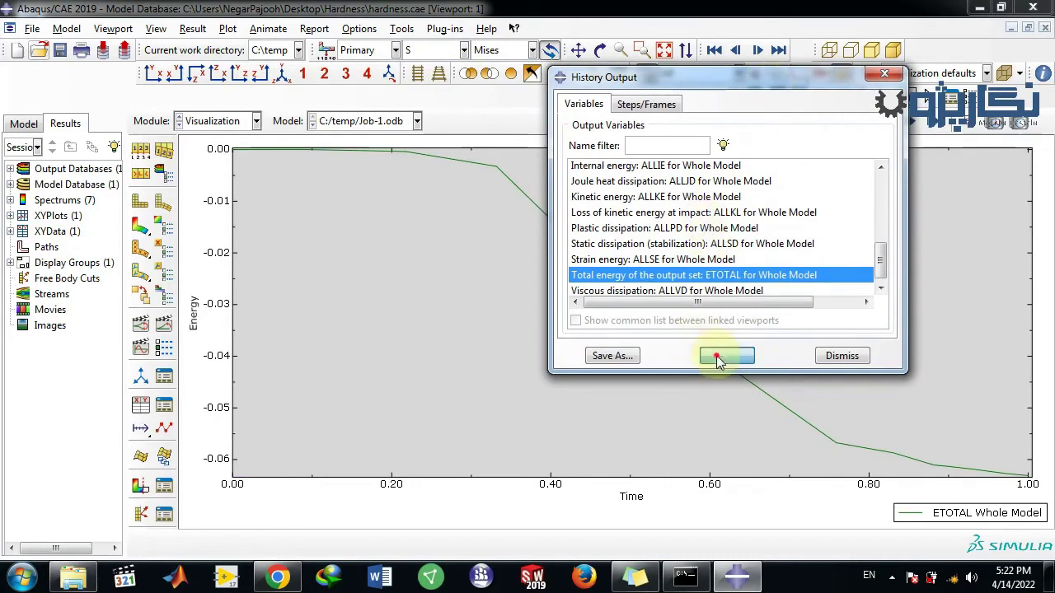
Plot the viscous dissipation ALLVD for the whole model.
{"action": "left_click", "coordinate": [684, 289]}
{"action": "left_click", "coordinate": [722, 356]}
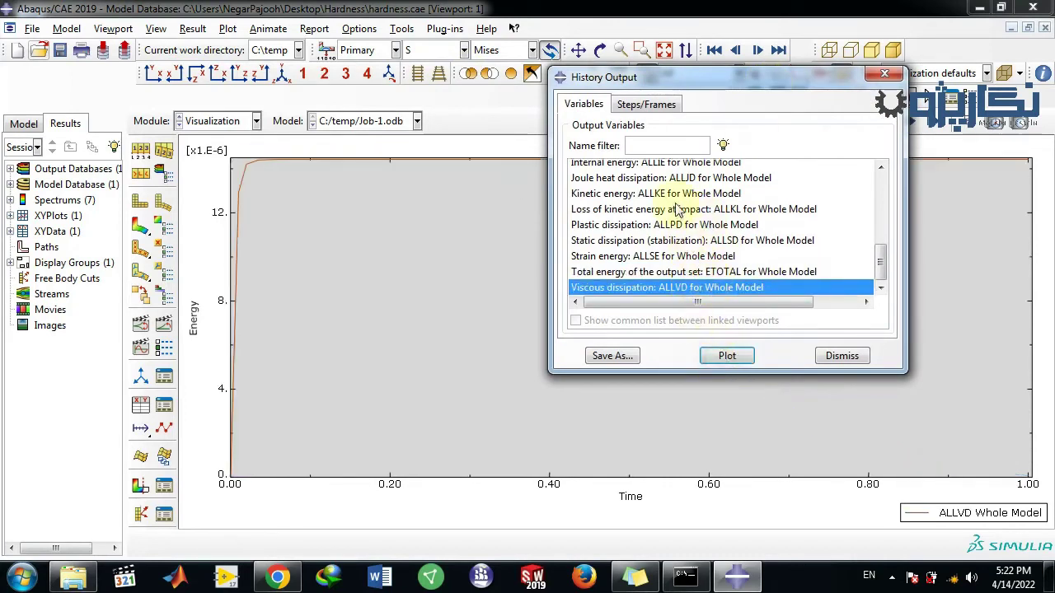
{"action": "left_click_drag", "start_coordinate": [701, 301], "coordinate": [746, 303]}
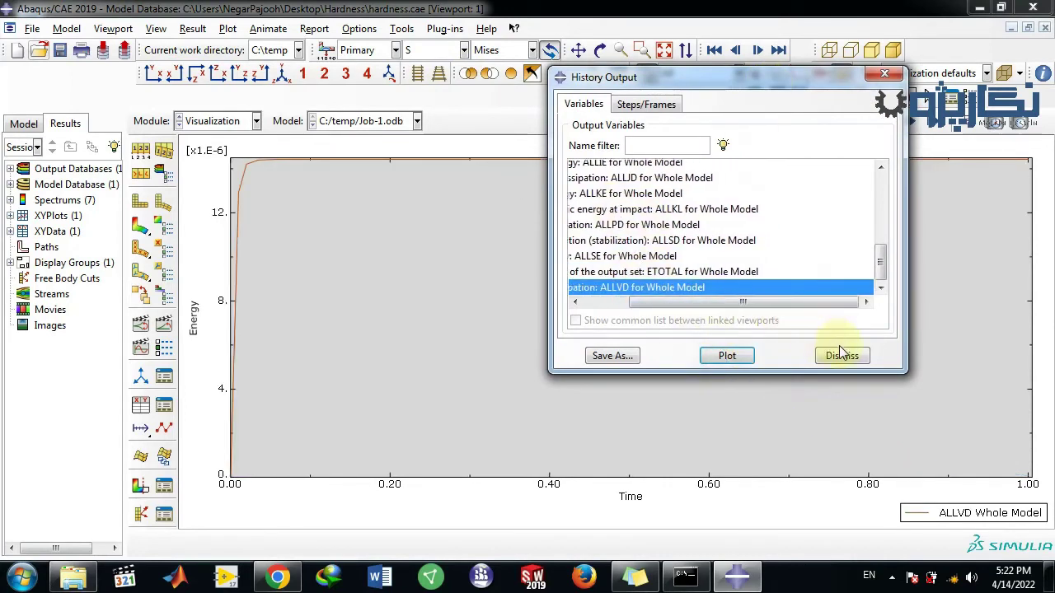
Plot the whole-model strain energy ALLSE again.
{"action": "left_click", "coordinate": [666, 271]}
{"action": "left_click", "coordinate": [666, 256]}
{"action": "left_click", "coordinate": [726, 356]}
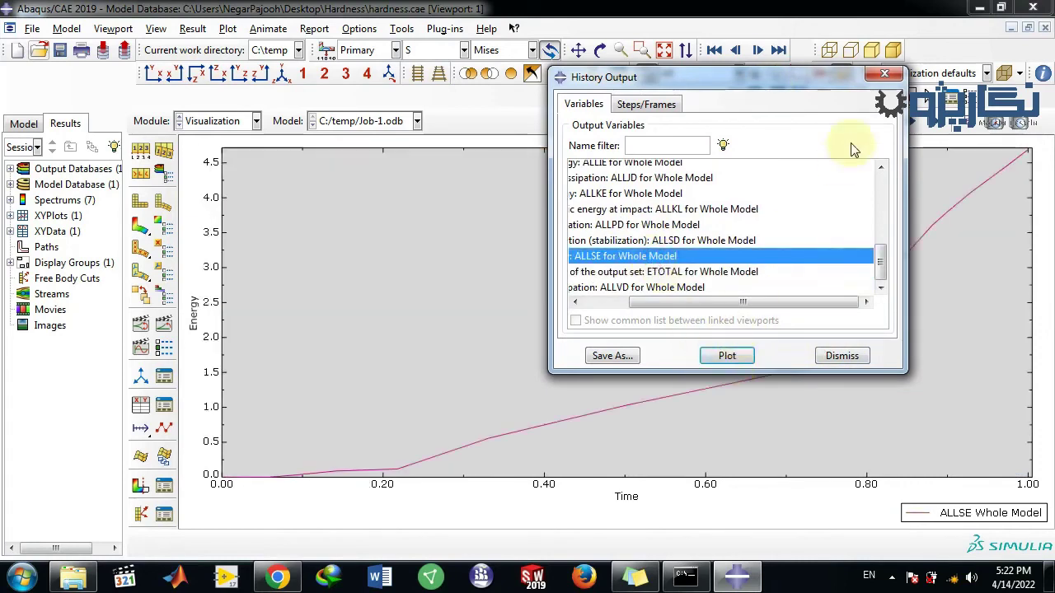